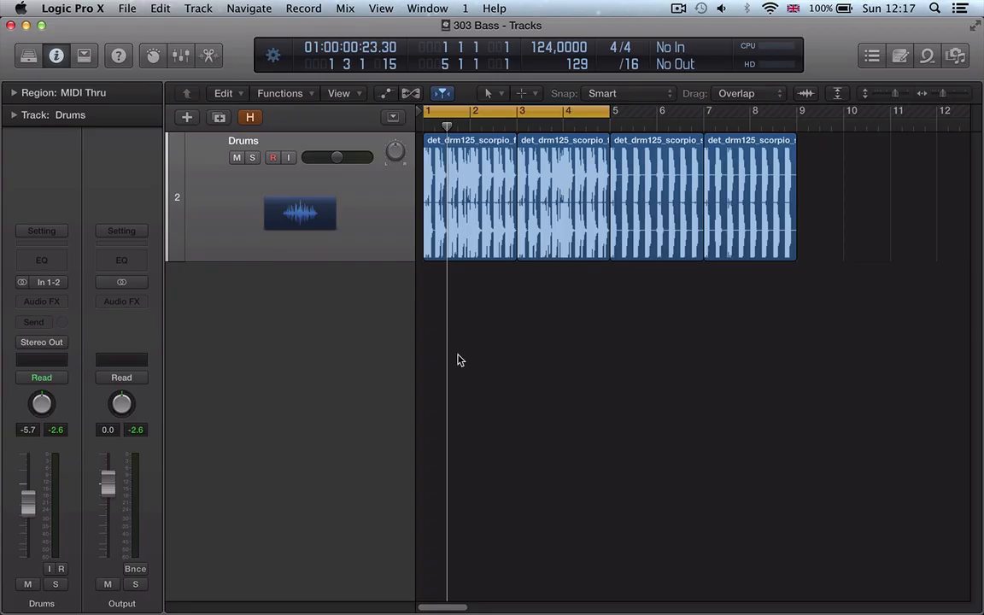
Step: Return the playhead to the start and create a new software instrument track below Drums
key(Return)
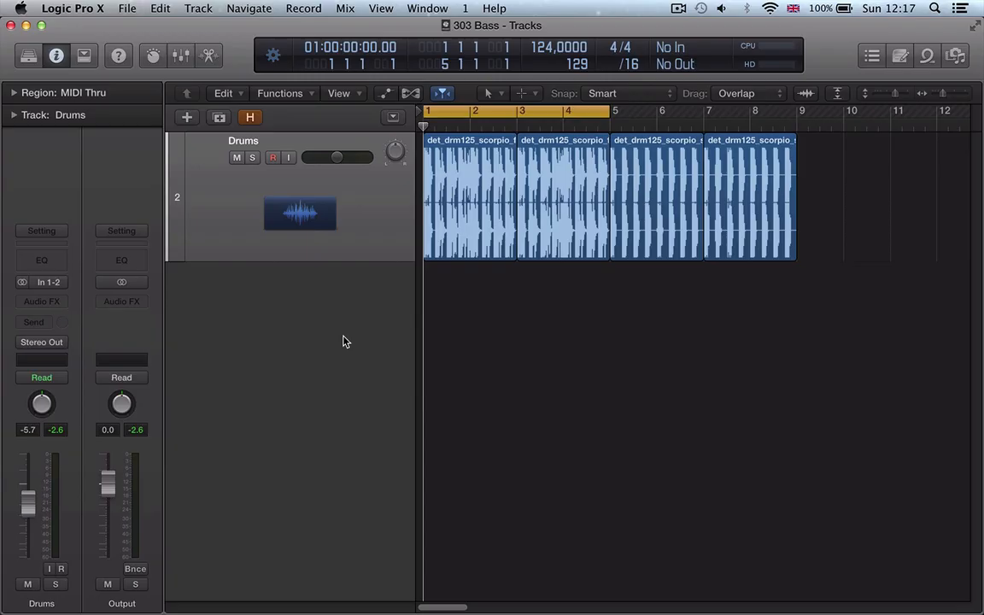
key(alt+super+n)
key(Return)
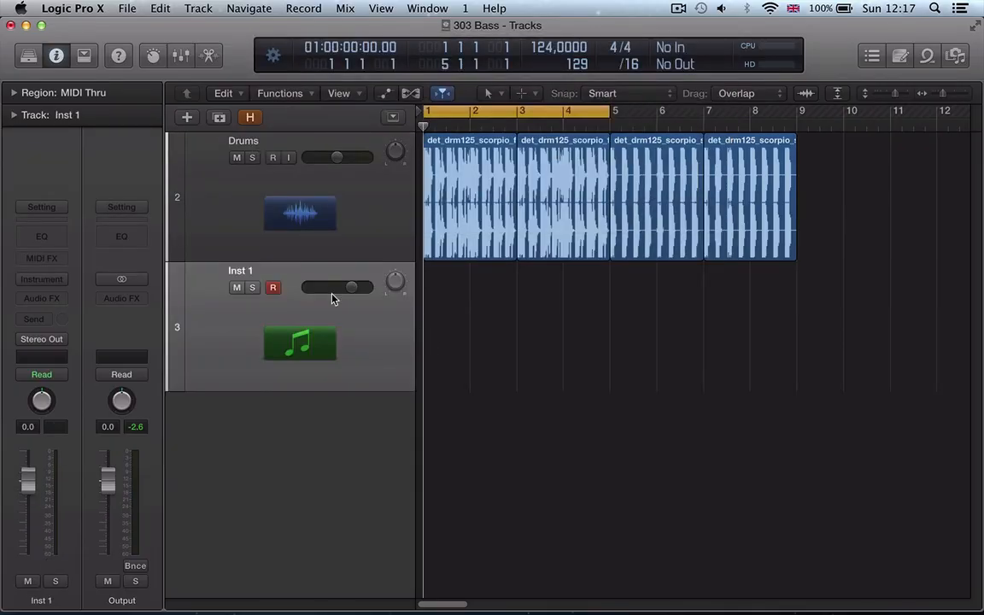
Step: Load the Native Instruments Massive synth on the Inst 1 track and reposition its window
click(41, 280)
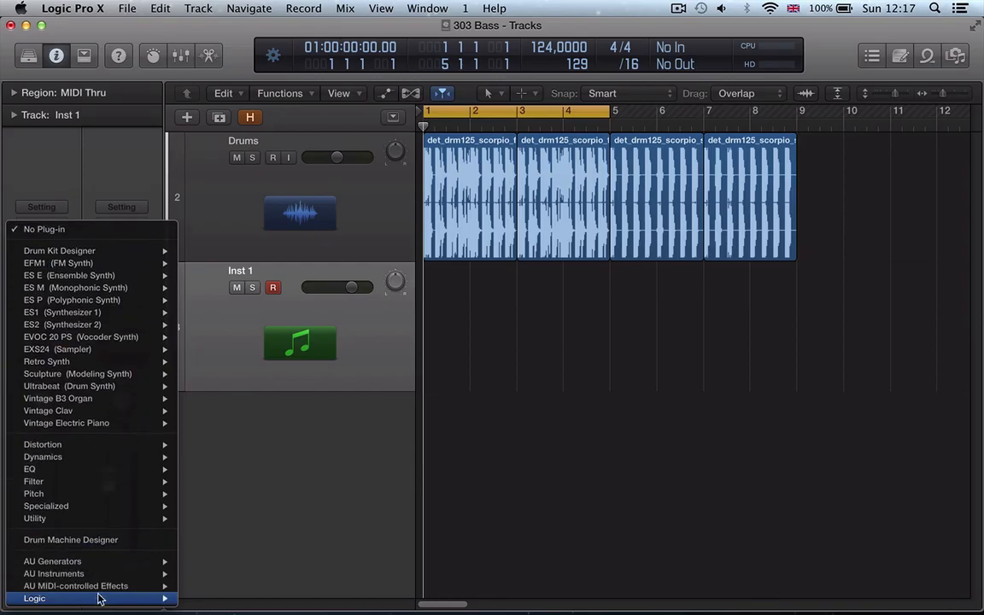
mouse_move(101, 576)
mouse_move(253, 512)
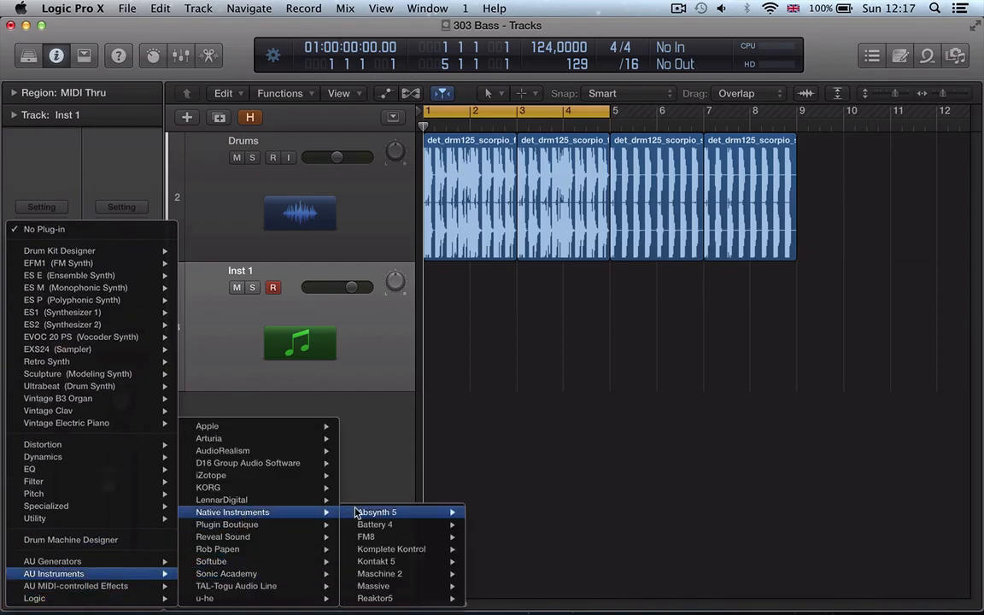
mouse_move(416, 579)
click(480, 598)
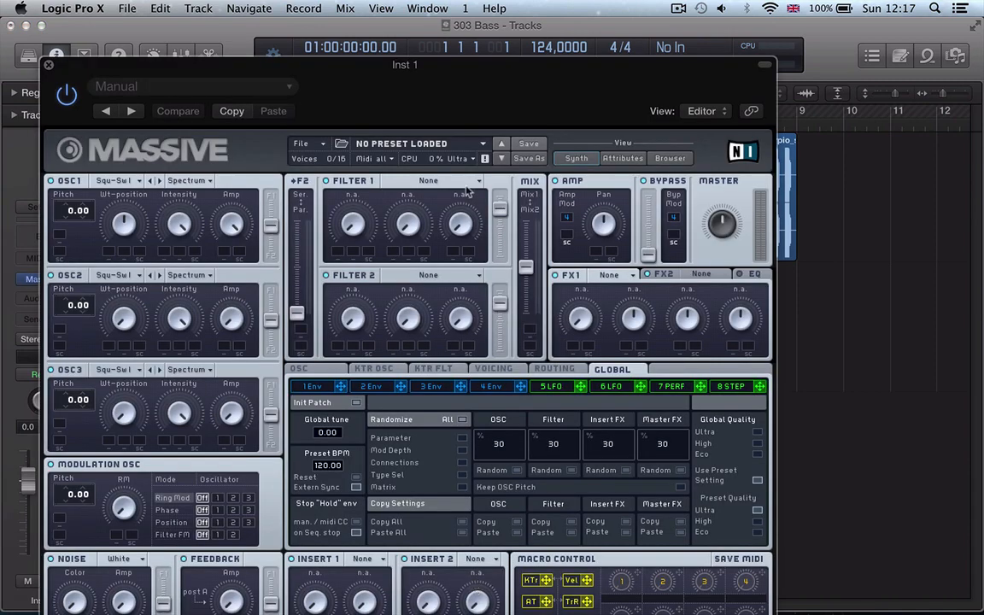
drag(458, 111, 541, 72)
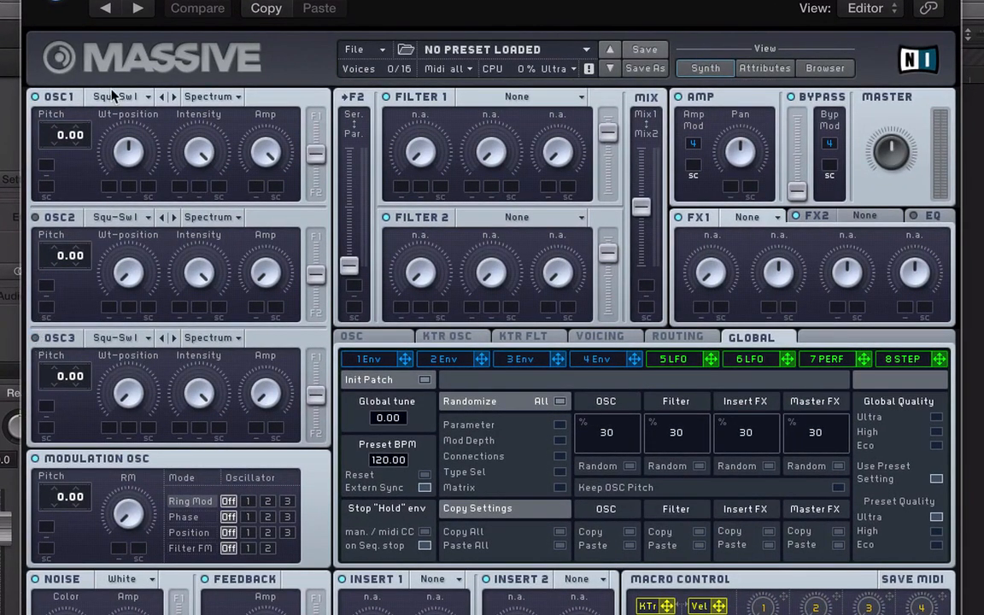
Step: Turn oscillator 1's wavetable position fully up and set its pitch to -24.00
drag(126, 153, 126, 187)
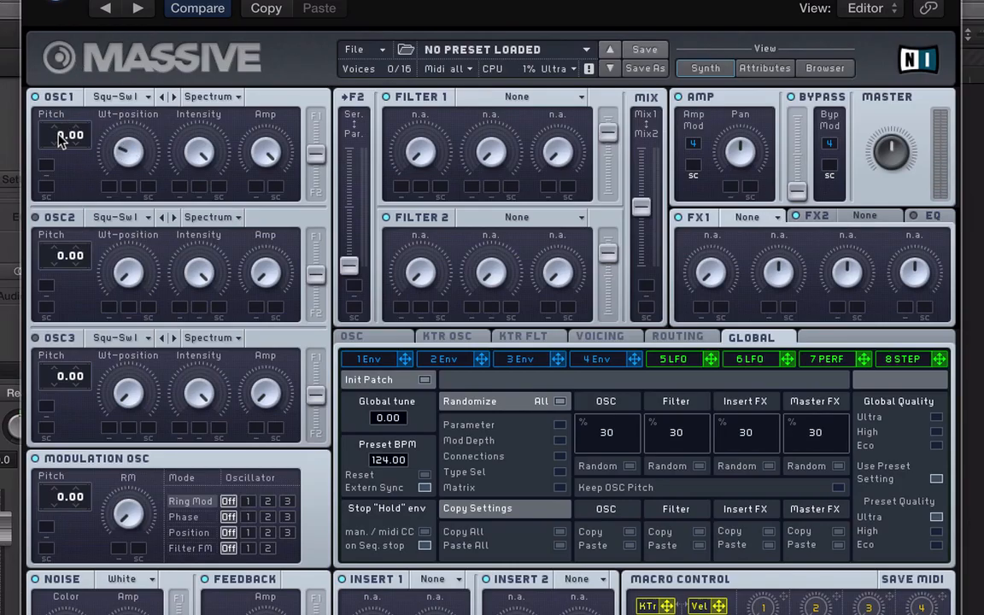
drag(60, 139, 62, 145)
Step: Set Filter 1 to Lowpass 4 with minimum cutoff, then move the filter mix fully to Mix1 and raise Filter 1's output to maximum
click(509, 99)
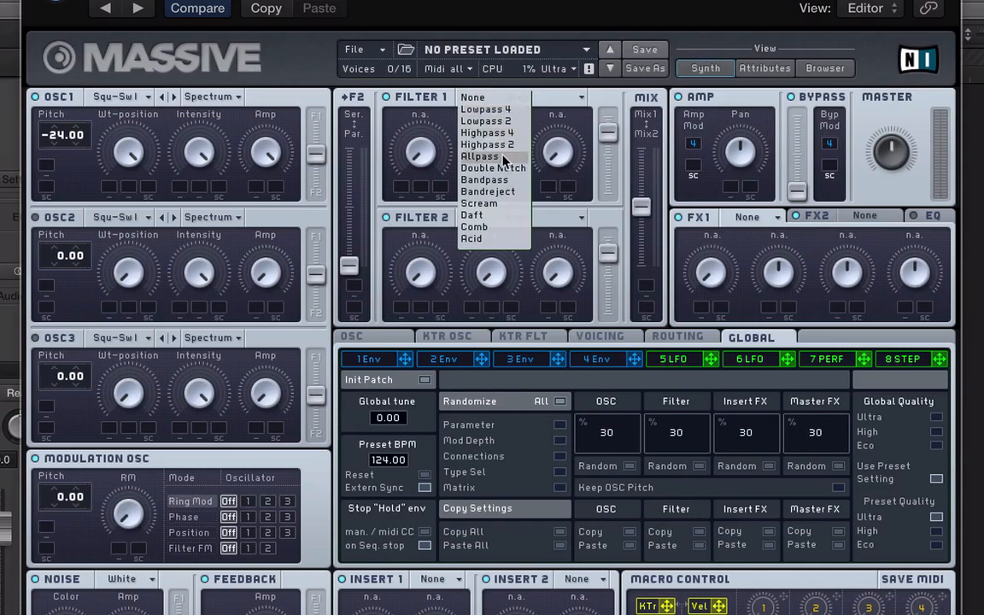
click(503, 113)
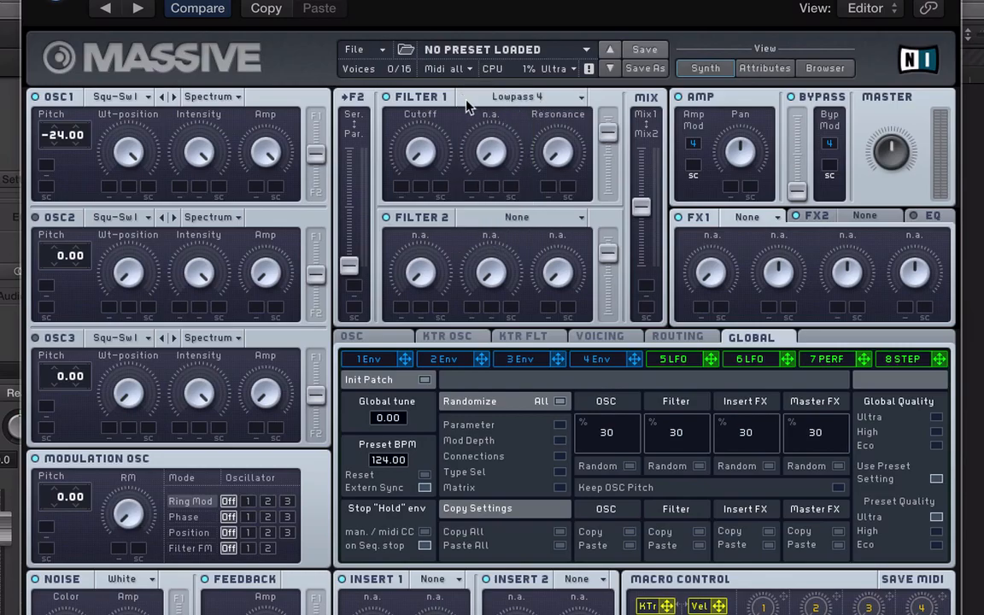
drag(425, 151, 427, 181)
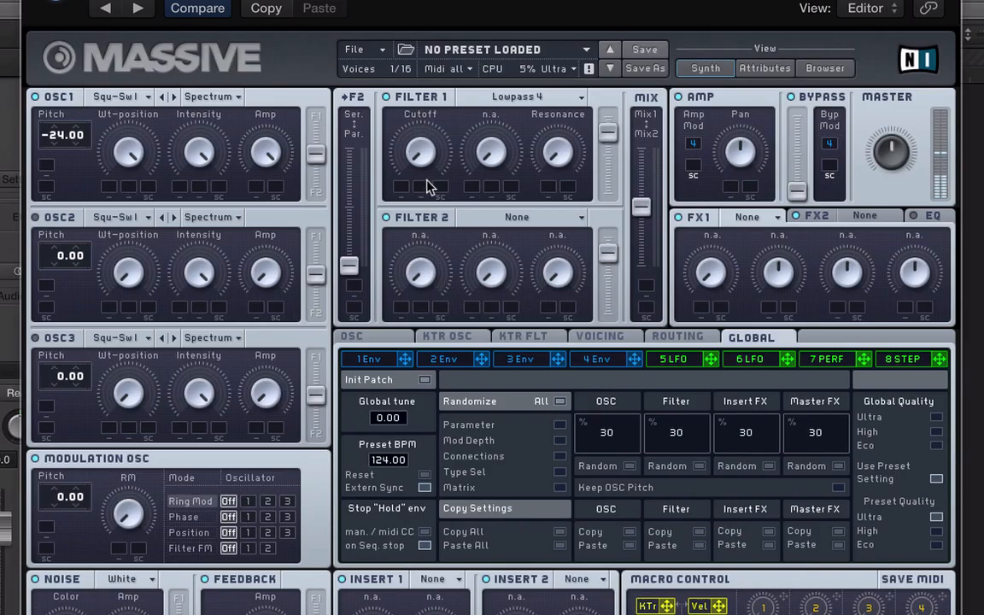
drag(642, 206, 642, 147)
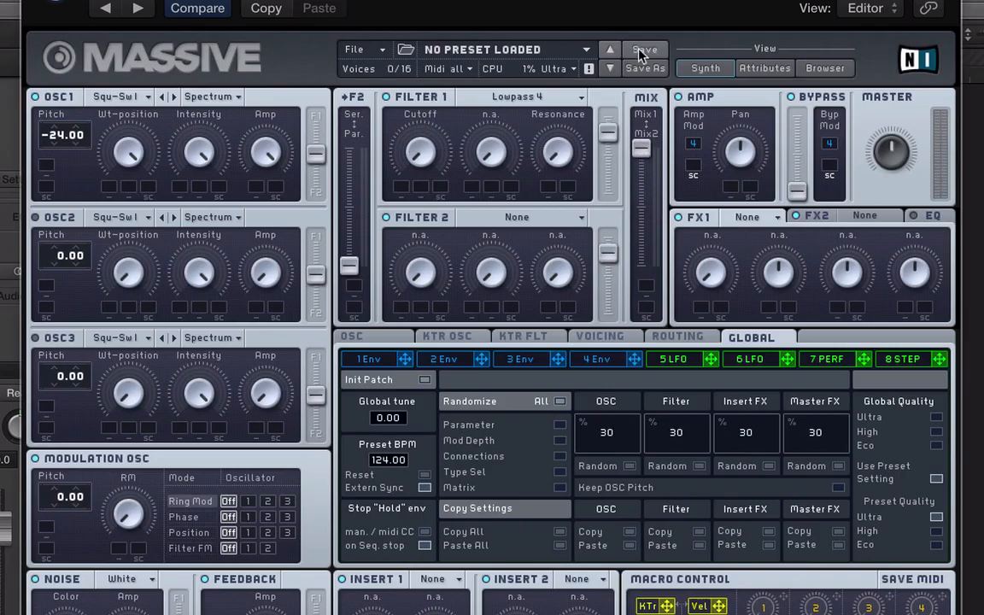
drag(603, 143, 604, 126)
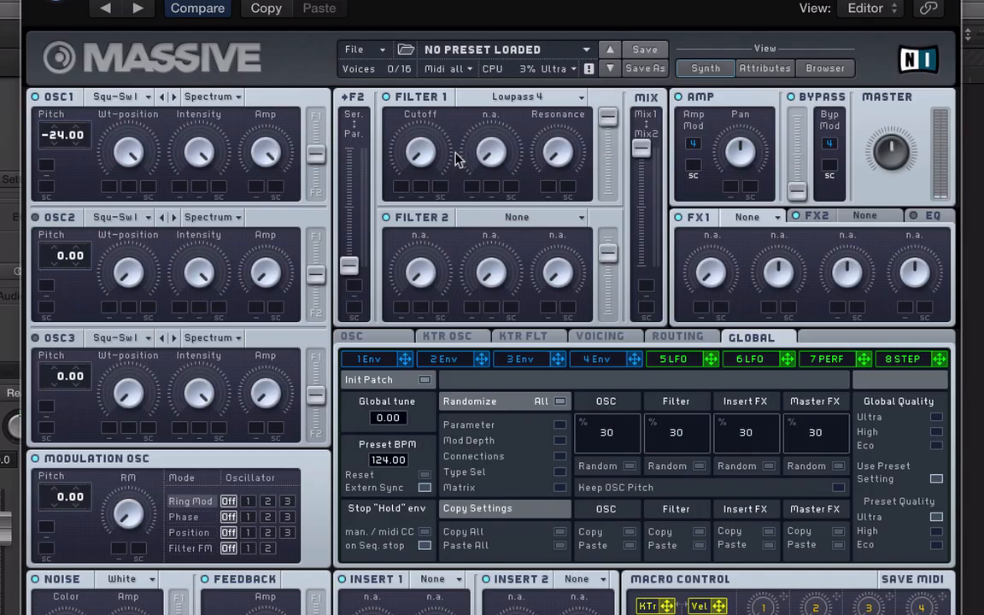
Step: Modulate Filter 1's cutoff with envelope 1 by a large amount and set the voicing to Monorotate
click(369, 358)
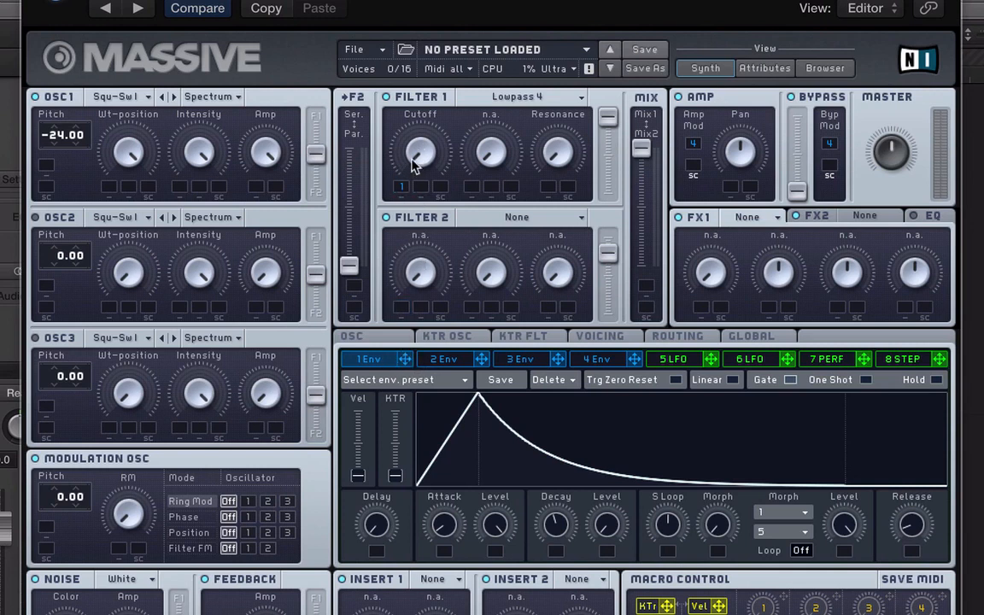
drag(403, 183, 422, 58)
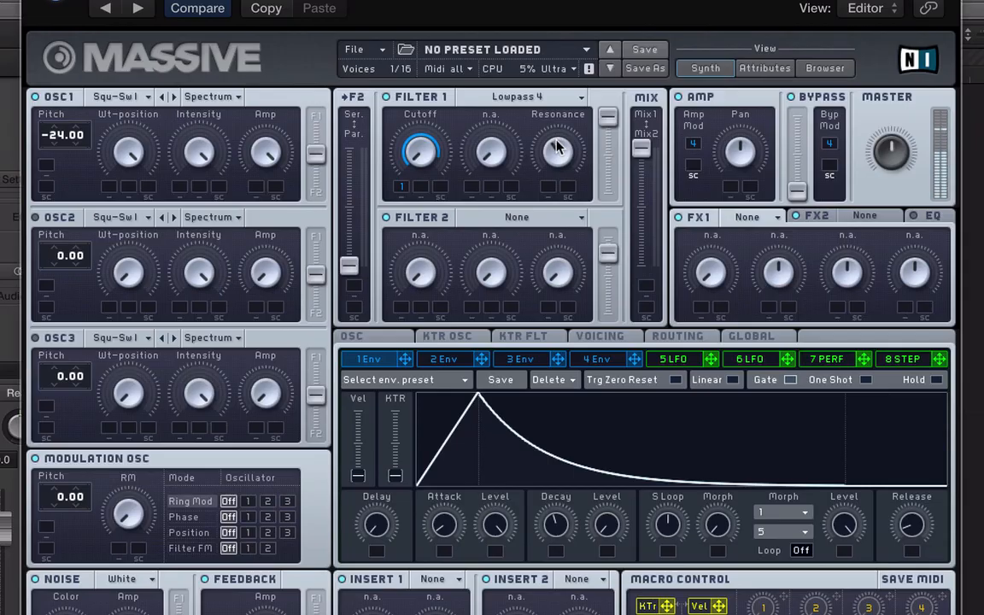
click(601, 336)
click(425, 483)
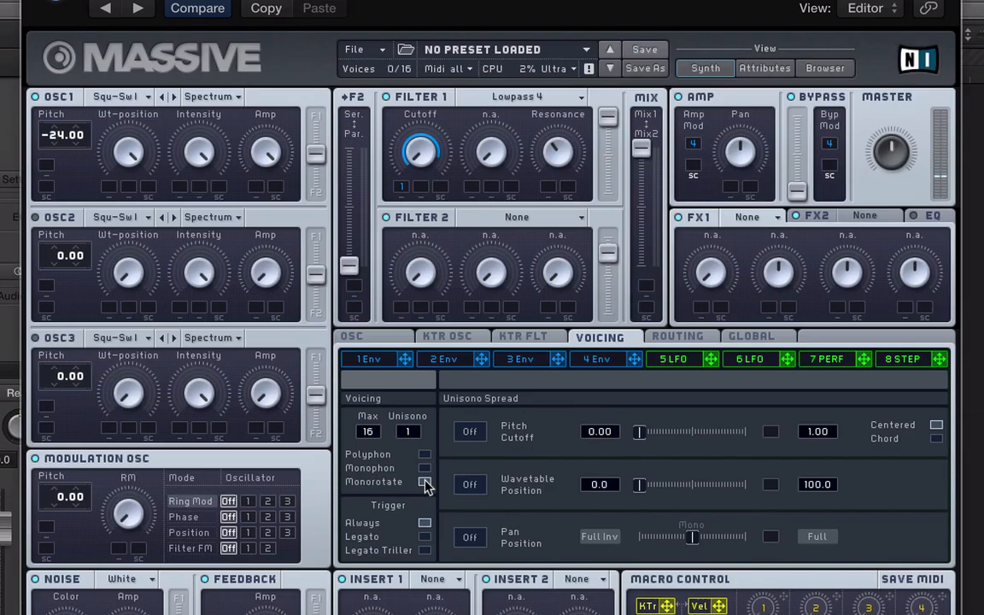
Step: Set FX1 to C Tube with dry/wet partly up and drive reduced, and load the Sine Shaper in Insert 1
click(746, 219)
click(744, 366)
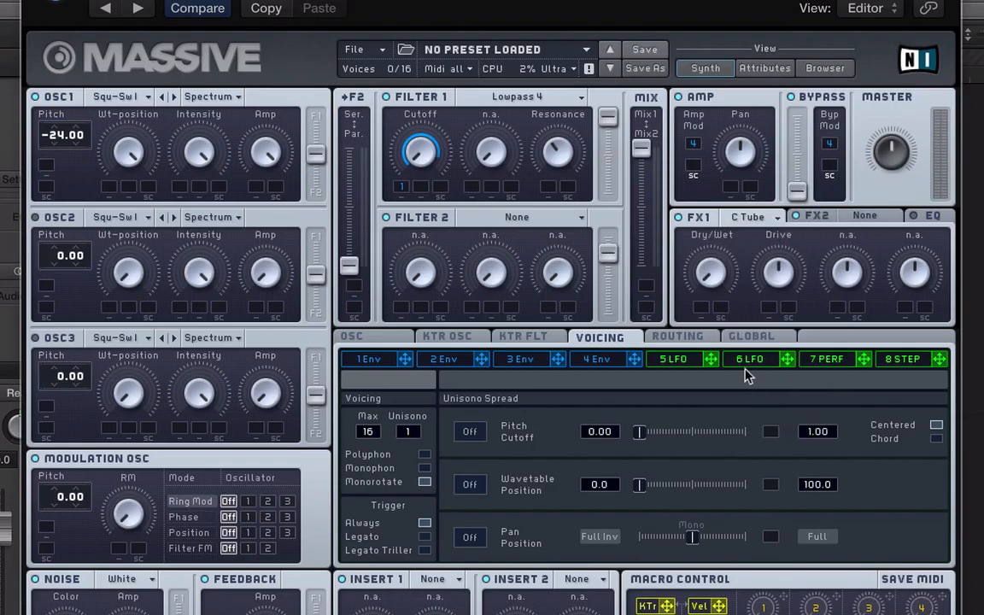
drag(722, 275, 725, 228)
drag(787, 270, 778, 308)
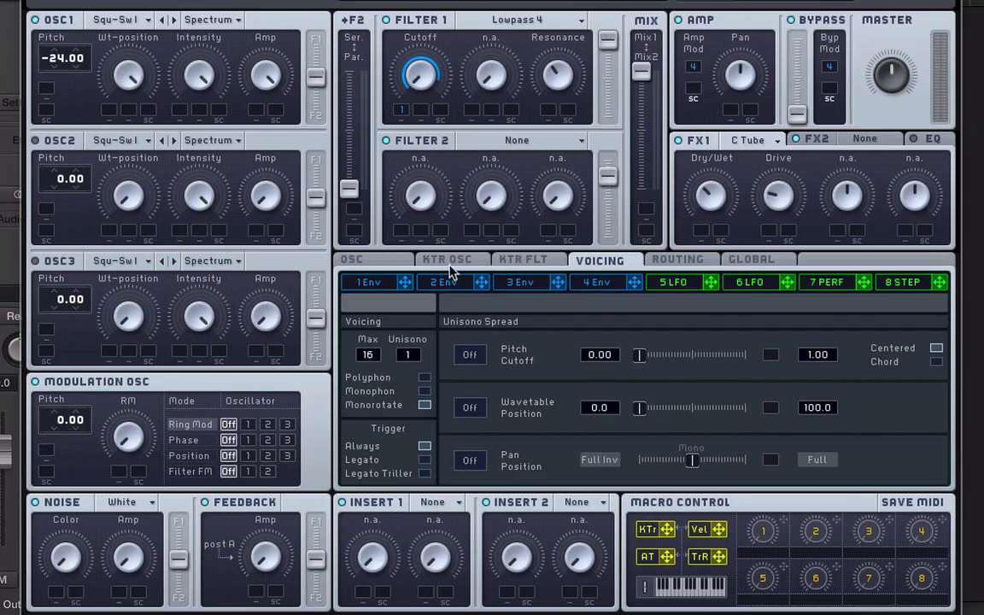
click(434, 503)
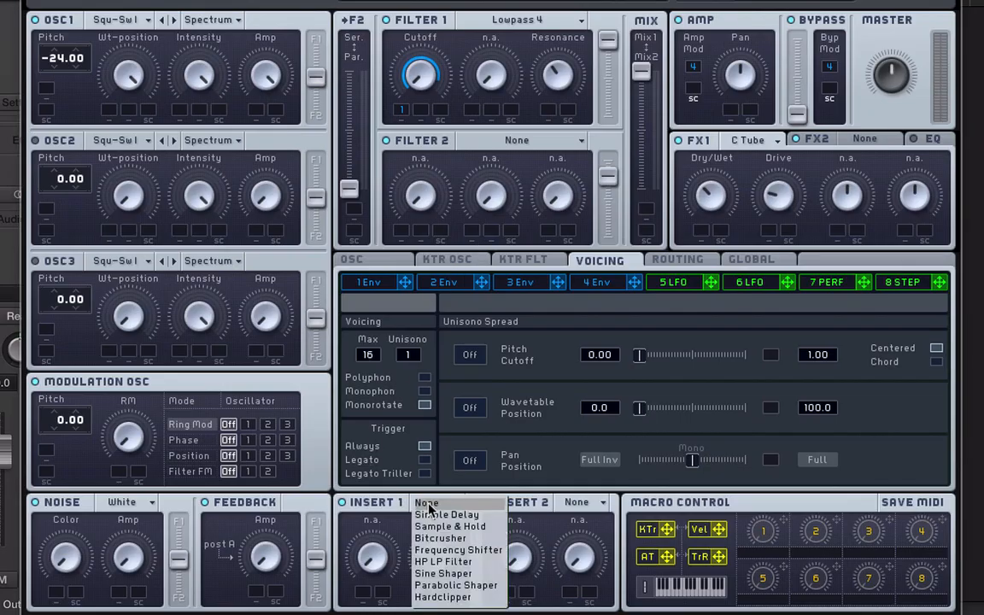
click(437, 573)
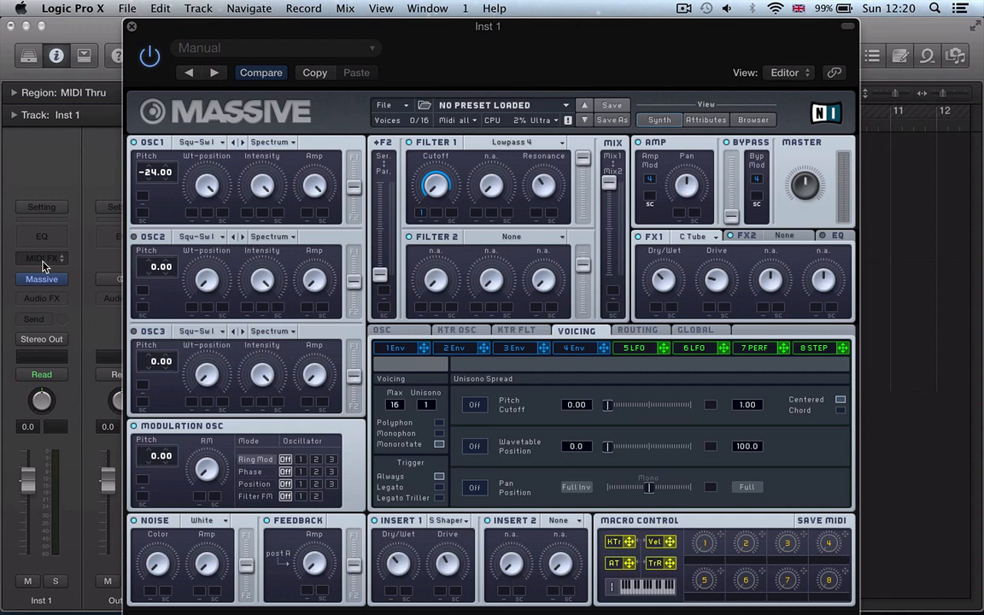
Step: Add an Arpeggiator as MIDI effect on the Inst 1 track and reposition its window
click(43, 260)
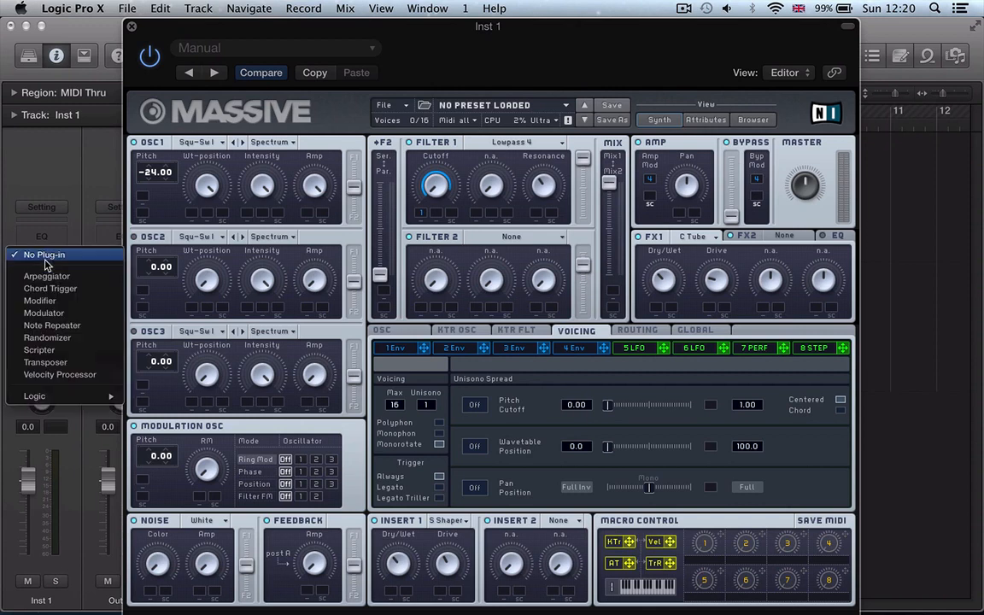
click(47, 277)
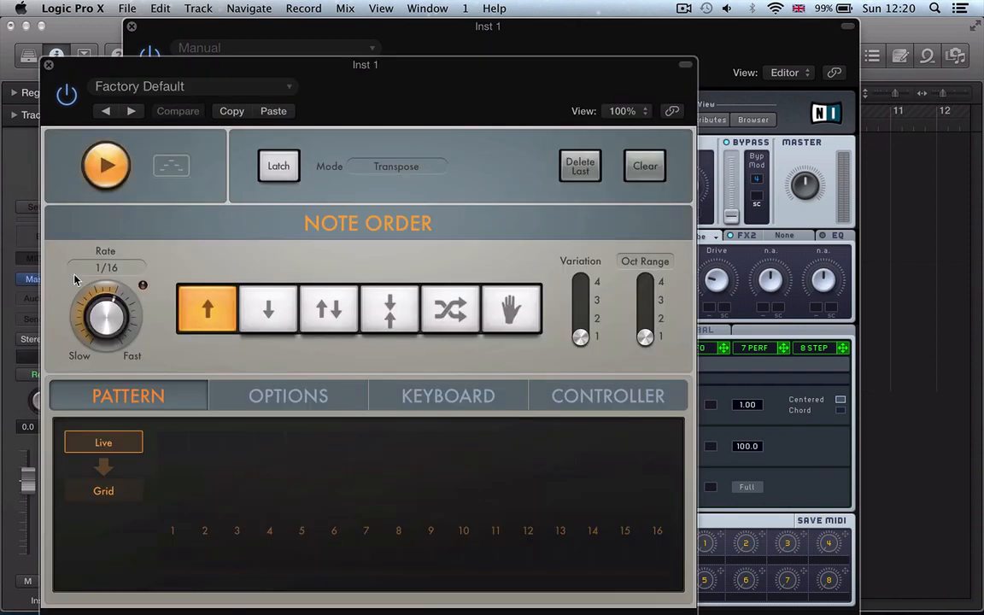
drag(450, 73, 546, 34)
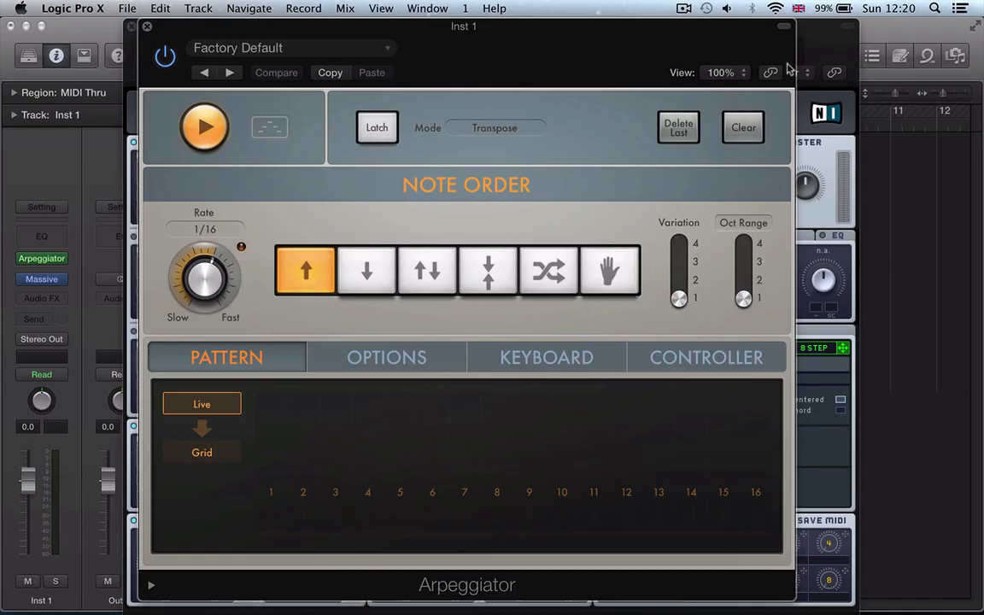
Step: Change Massive's modulation source 5 from an LFO to a Stepper
click(796, 107)
click(626, 351)
click(755, 365)
click(757, 387)
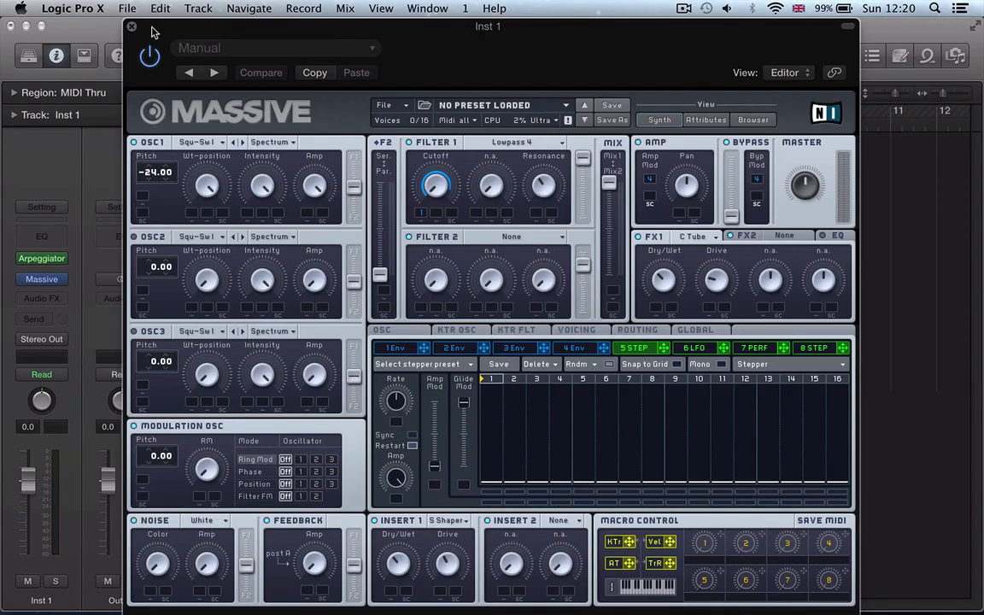
Step: Shift the Massive and Arpeggiator windows across the screen and hide all plug-in windows
drag(149, 33, 237, 25)
click(145, 141)
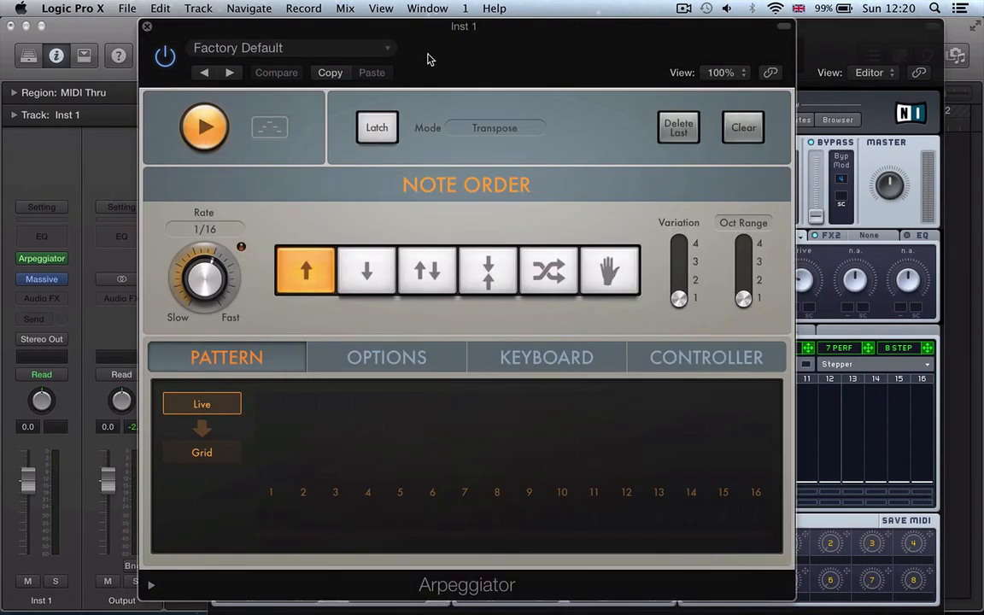
drag(429, 59, 453, 59)
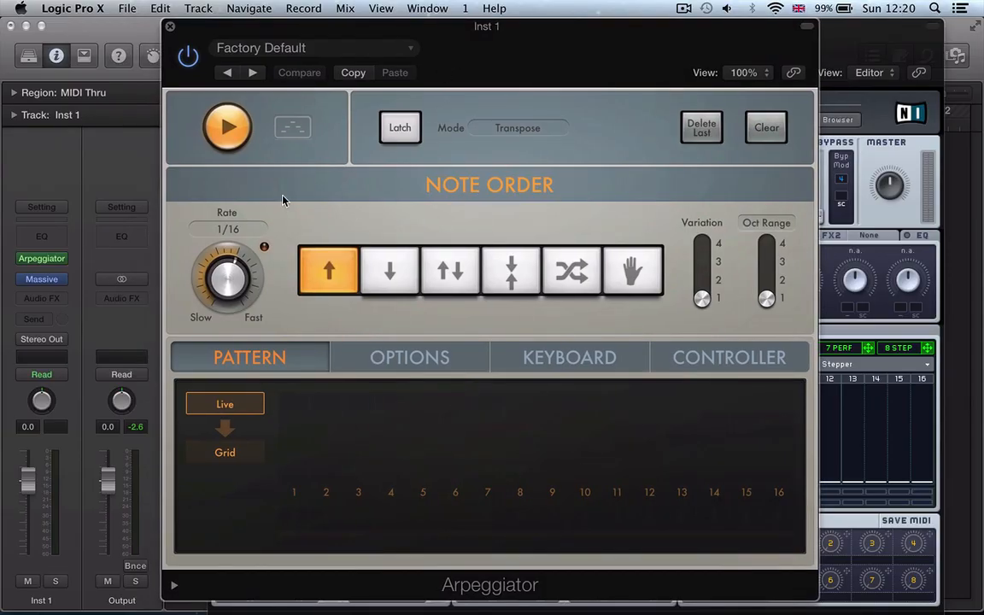
key(v)
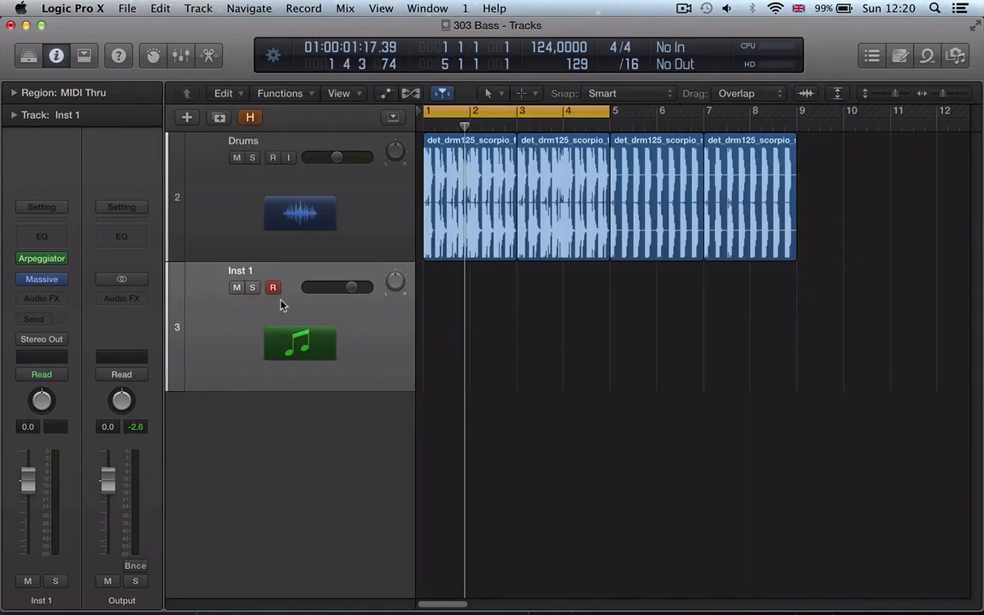
Step: Create an empty MIDI region at bar 1 on the Inst 1 track and extend it to four bars
right_click(459, 326)
click(470, 336)
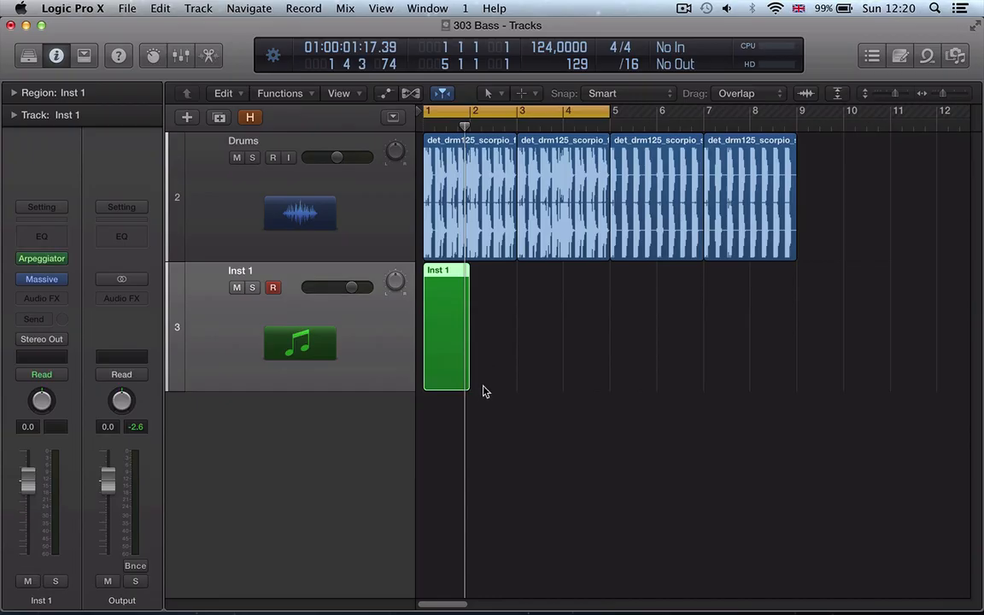
drag(466, 378, 609, 373)
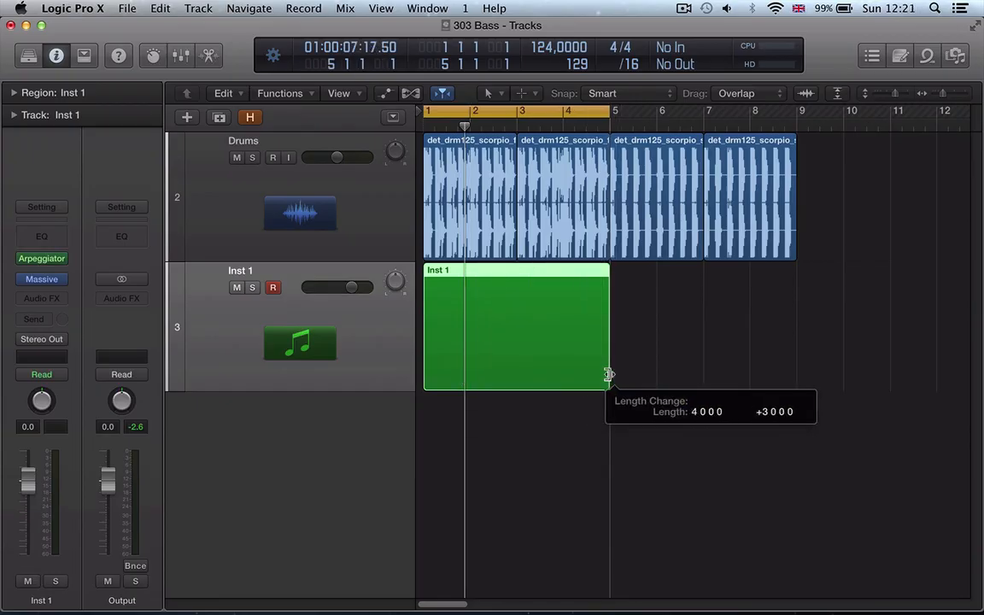
Step: Open the Inst 1 region in the Piano Roll with the full keyboard shown and draw a four-bar A1 note from bar 1
double_click(554, 364)
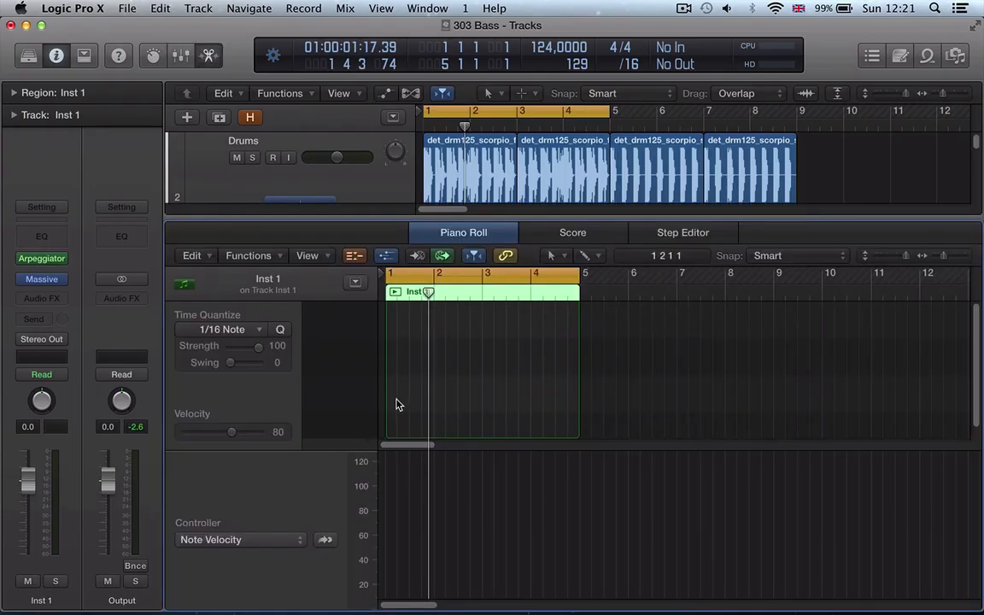
click(354, 256)
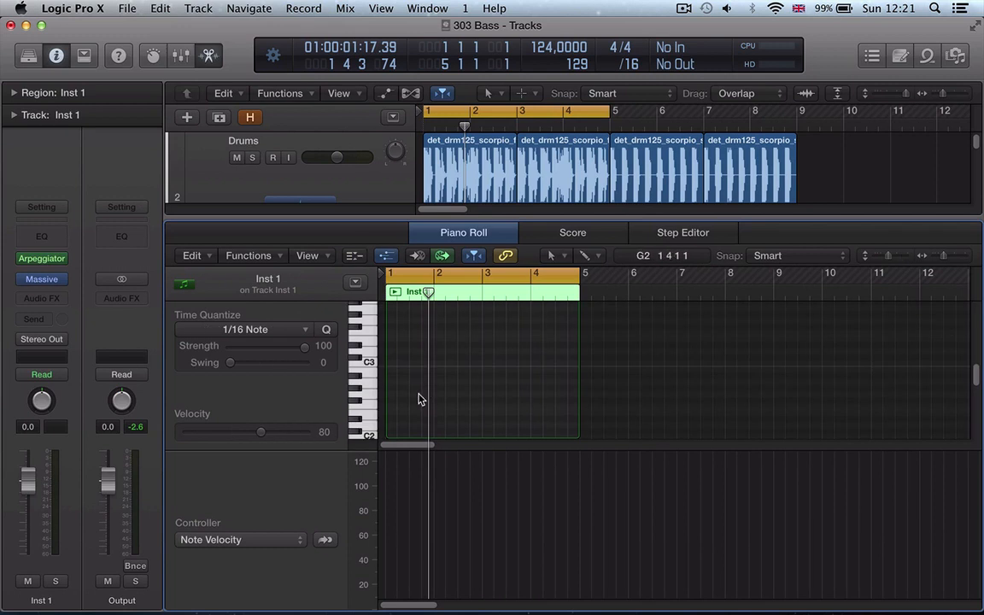
scroll(419, 399, down, 3)
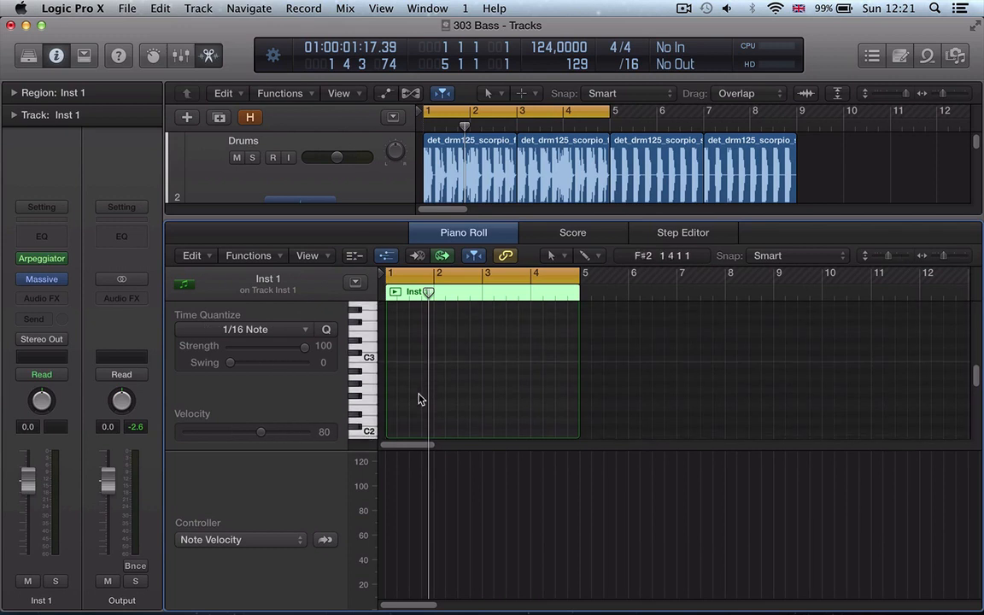
scroll(419, 399, down, 1)
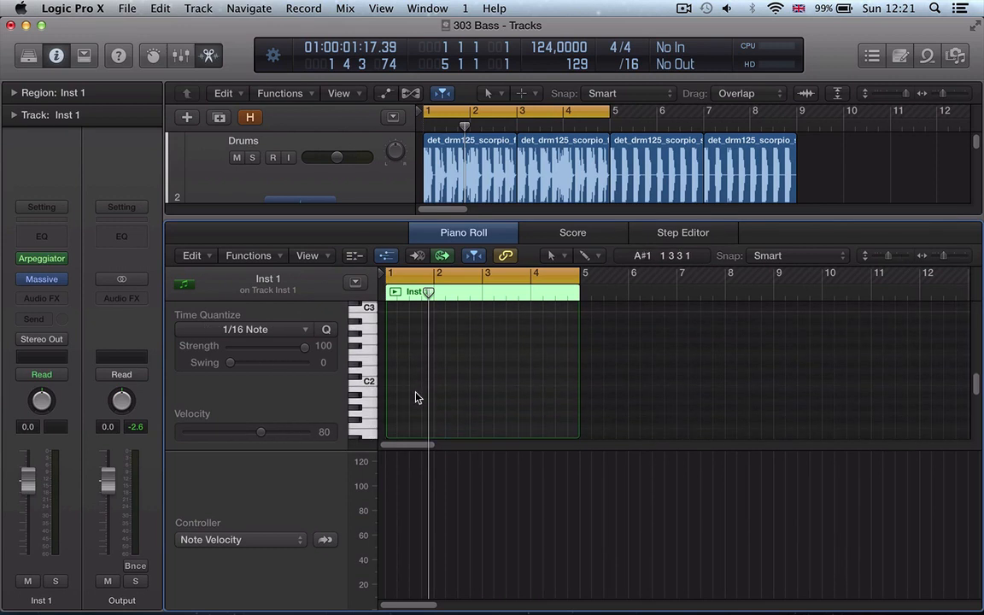
super+click(394, 403)
drag(406, 400, 397, 401)
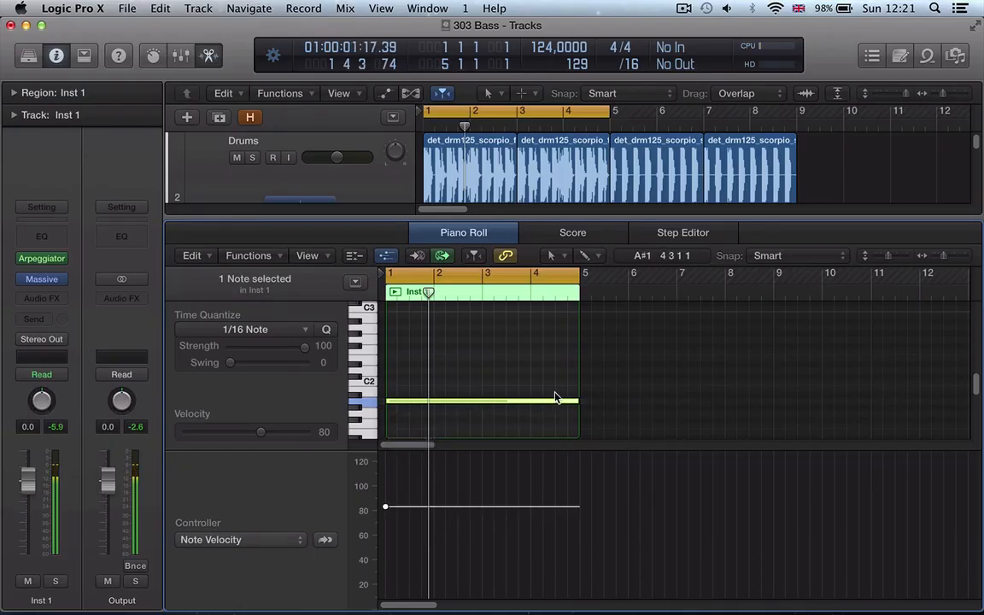
Step: Play back the bass with the drums and add copies of the four-bar note at C2 and C3
key(space)
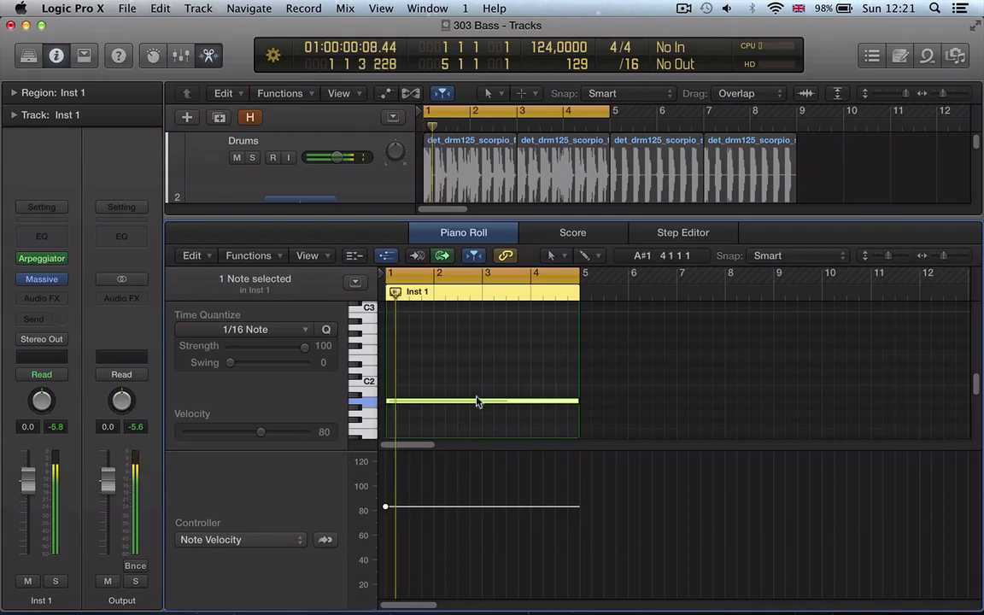
key(space)
drag(414, 405, 415, 390)
drag(416, 385, 417, 309)
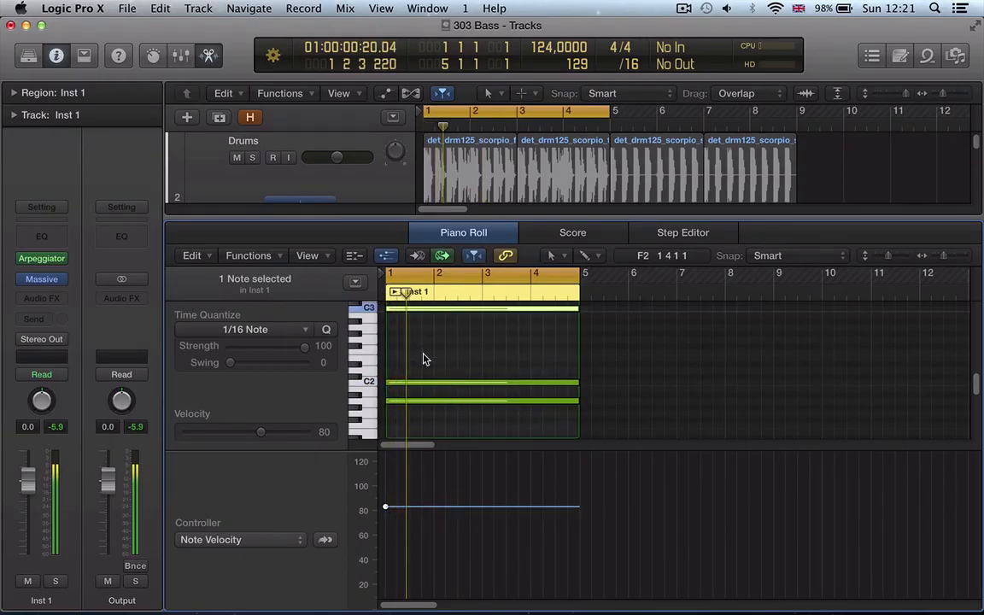
Step: Show the plug-in windows again, shift the Arpeggiator window slightly aside and bring Massive to the front
key(v)
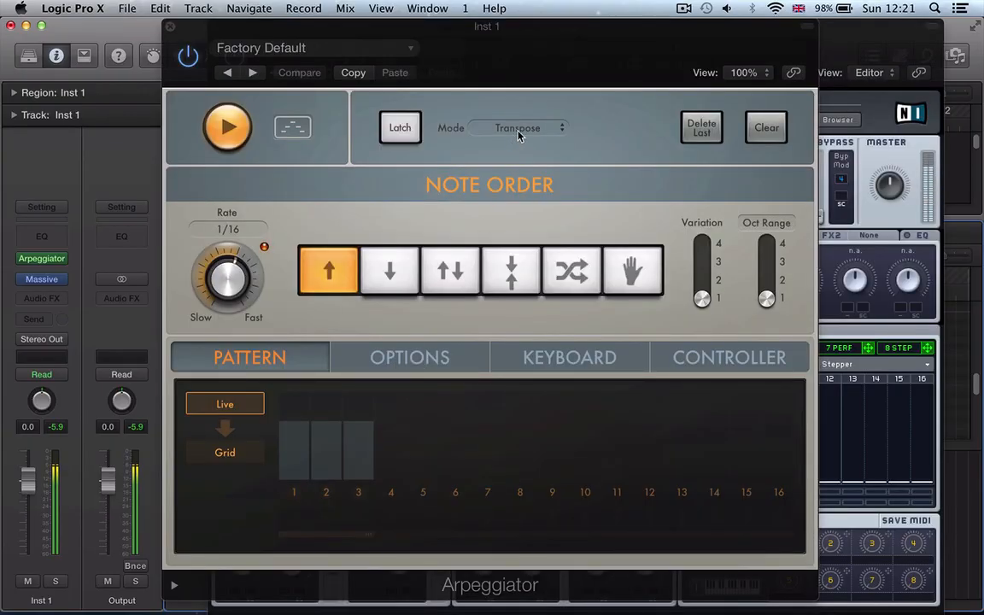
drag(571, 64, 531, 64)
click(862, 68)
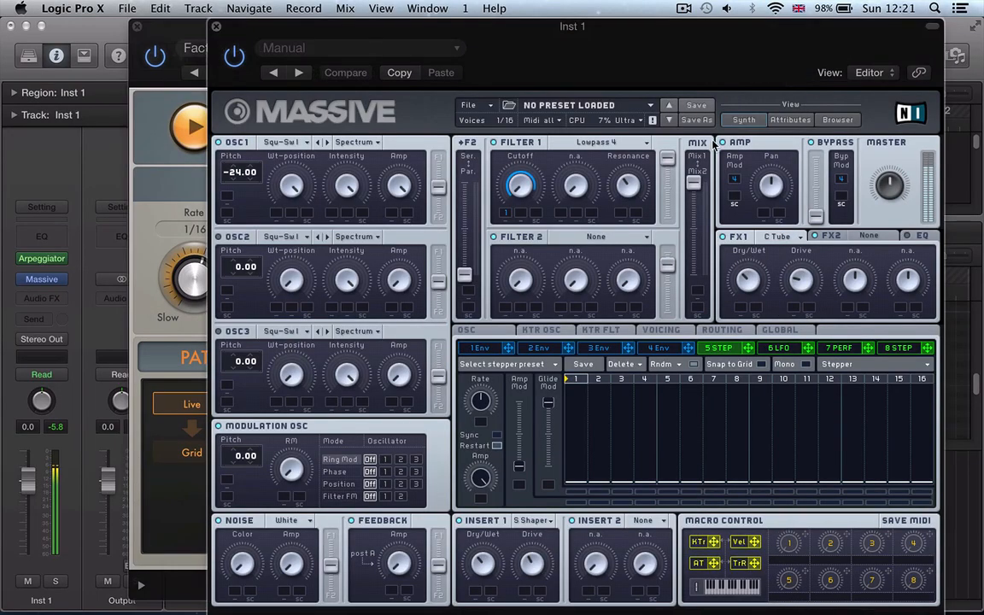
Step: Set the Arpeggiator's Rate to 1/16 dotted and hide the plug-in windows
click(162, 202)
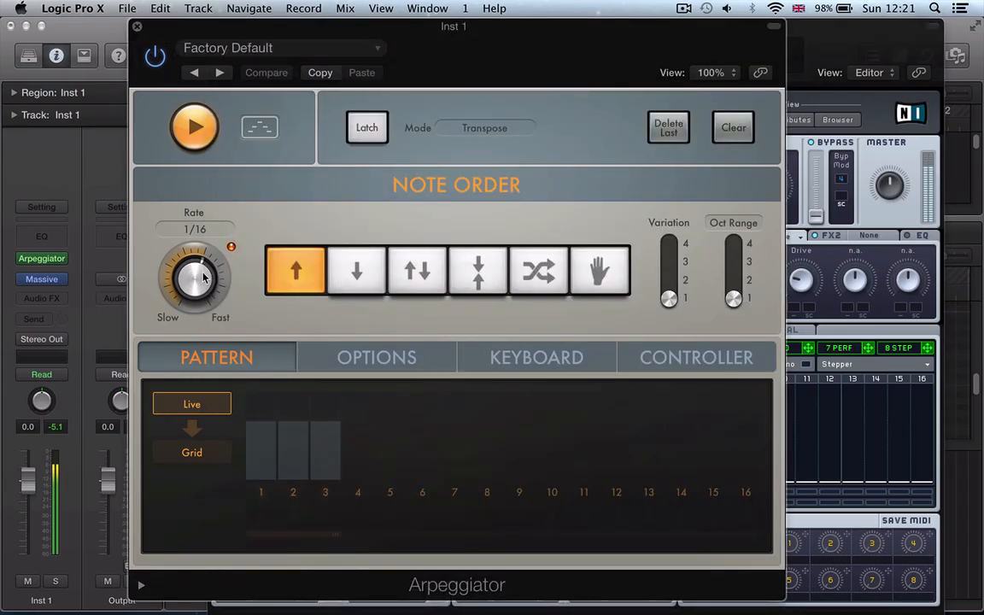
drag(203, 274, 199, 294)
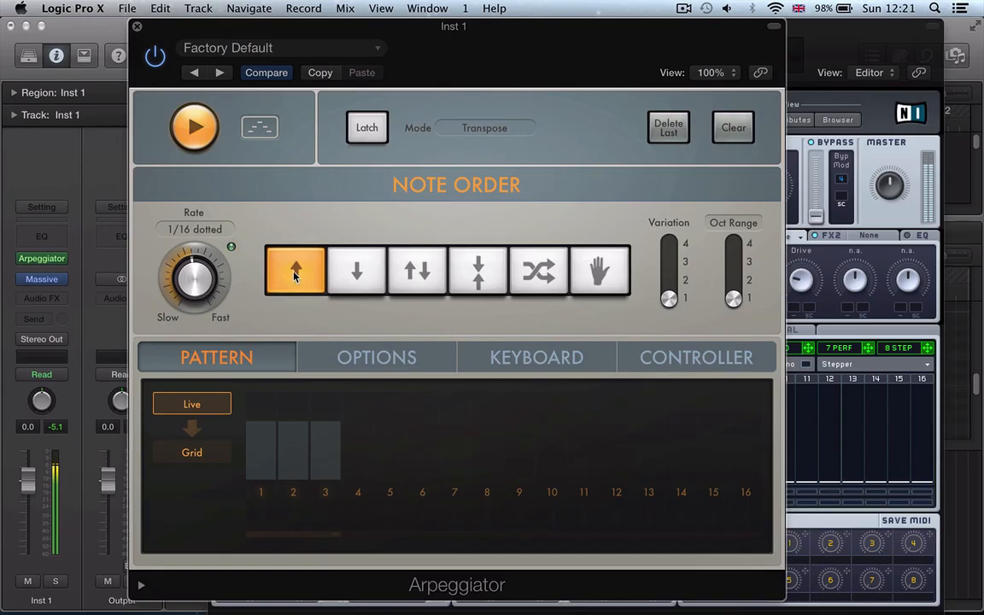
key(super+w)
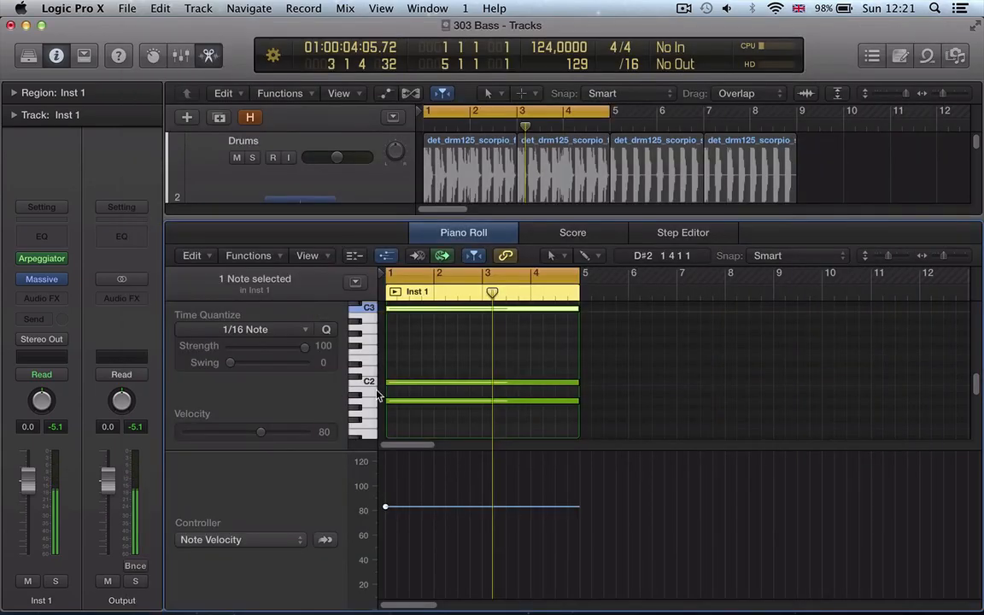
Step: Select the A1, C2 and C3 notes one after another in the Piano Roll to review the arpeggiated pitches
click(391, 402)
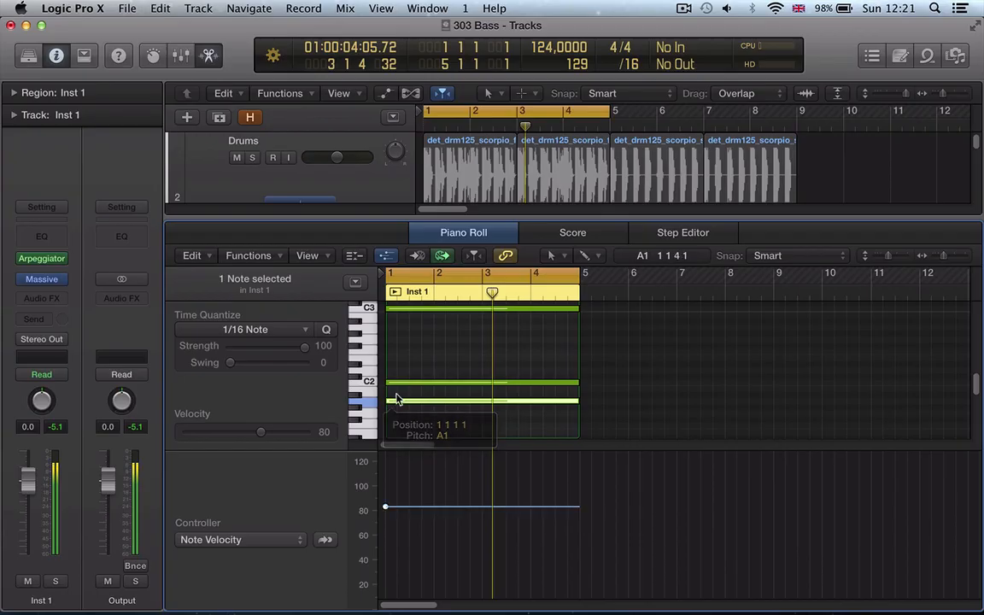
click(410, 384)
click(421, 309)
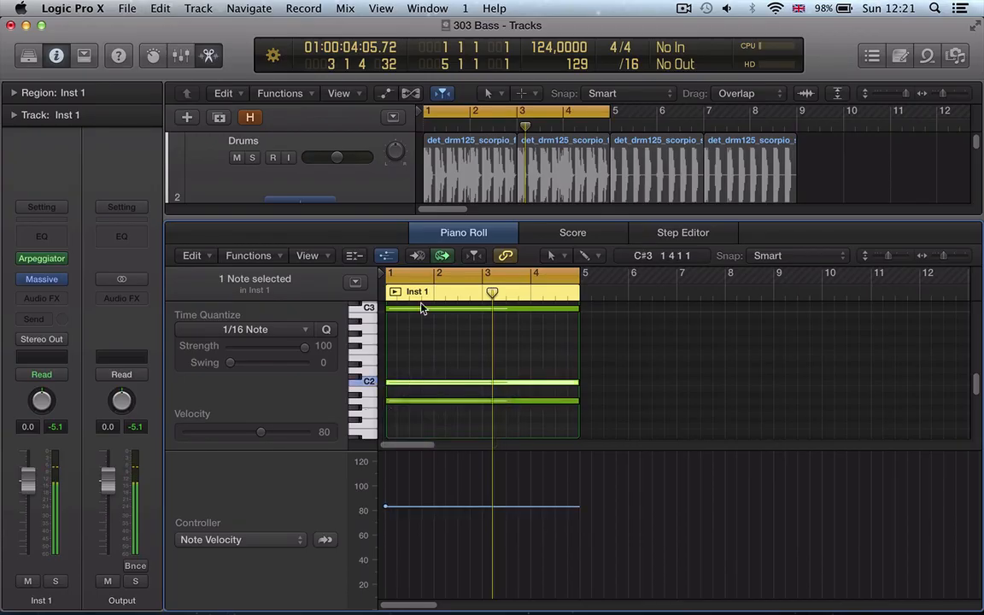
Step: Audition the Arpeggiator's down, up/down, outside-in, random and as-played note orders and return to the ascending order
key(v)
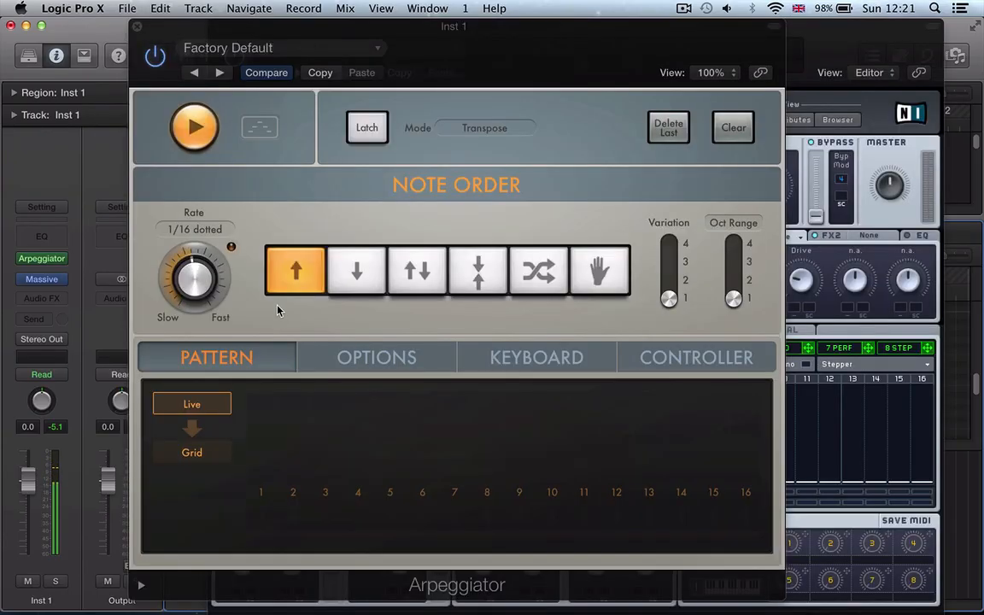
click(357, 270)
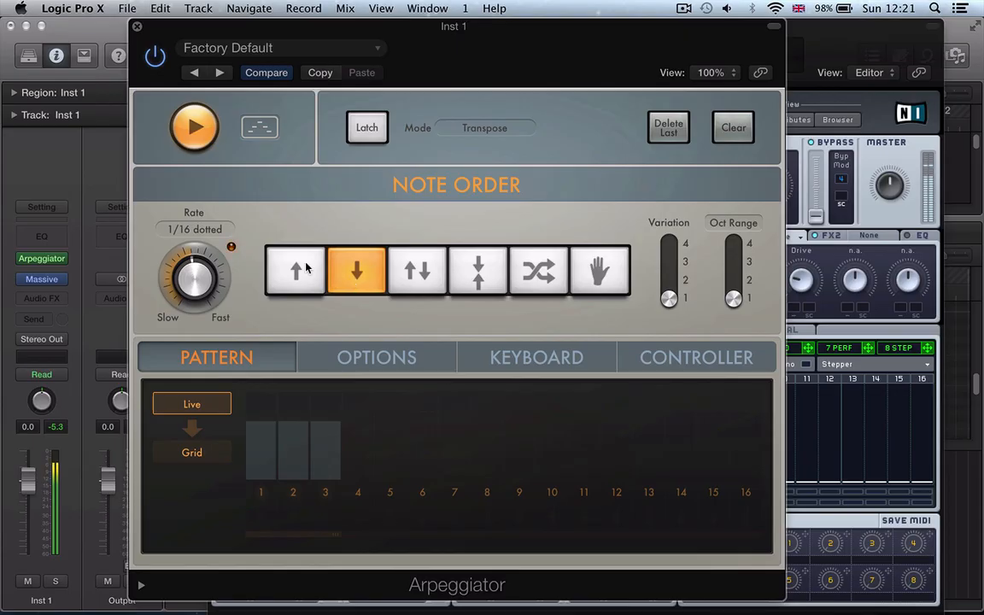
click(418, 285)
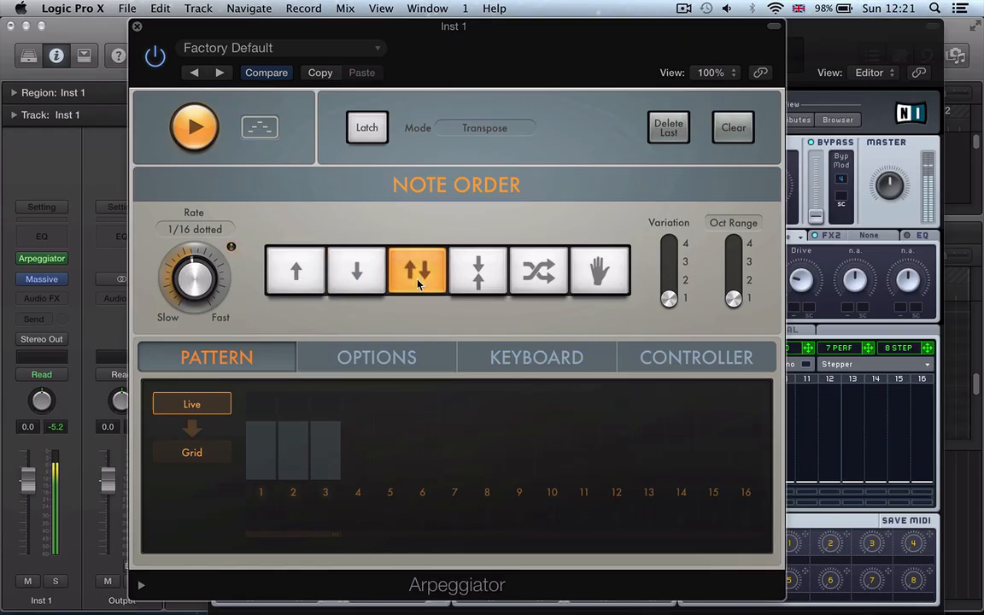
click(465, 273)
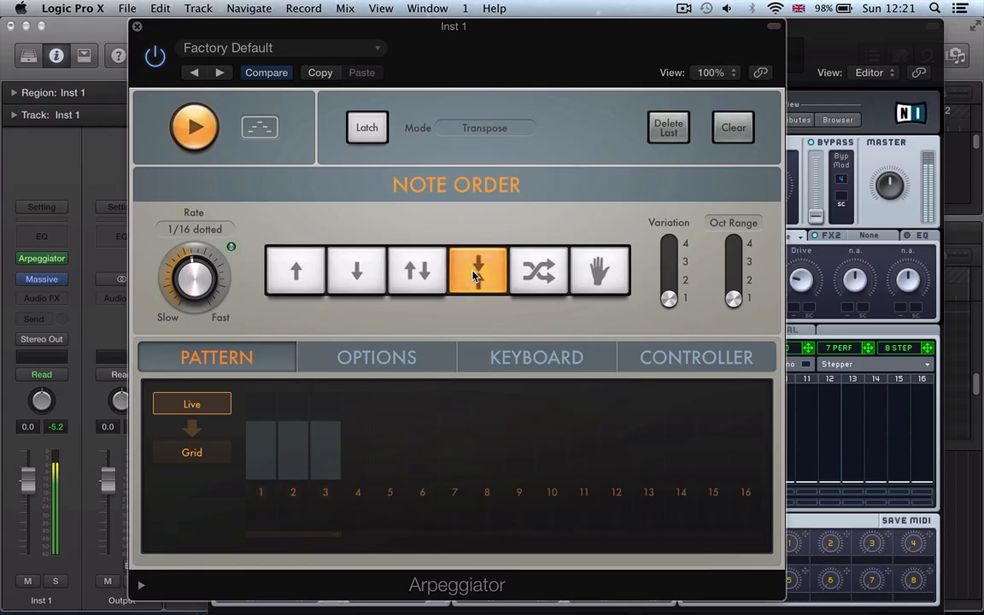
click(539, 272)
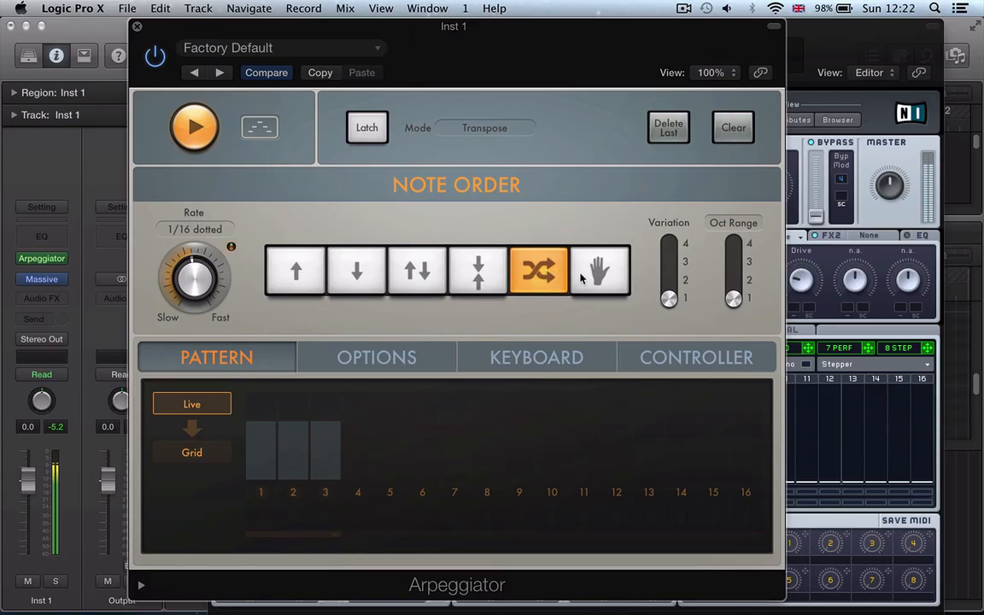
click(580, 278)
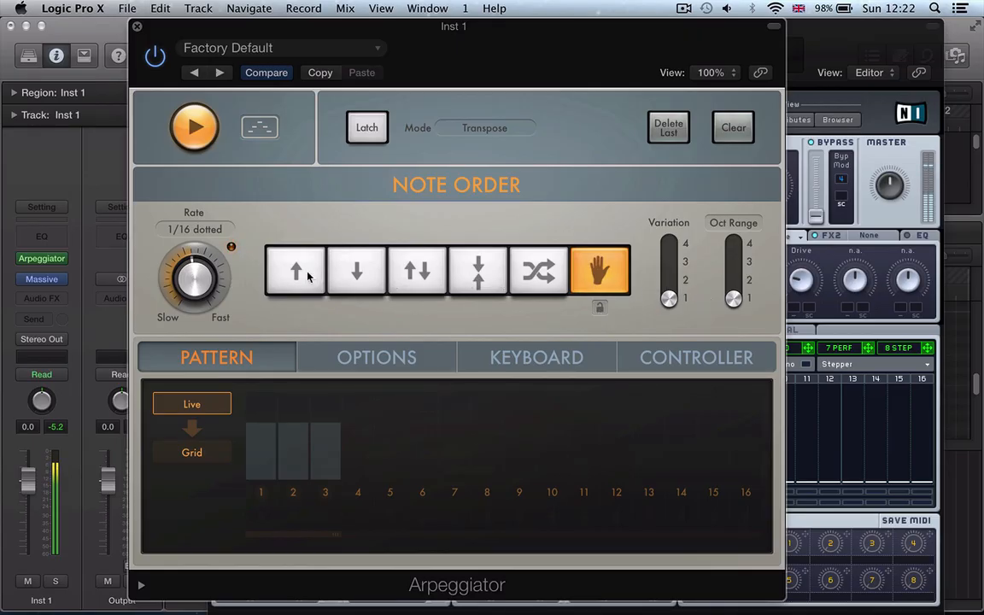
click(312, 276)
Step: Set the Arpeggiator's Variation to 4, Oct Range to 2 and Rate to 1/16
drag(669, 299, 671, 270)
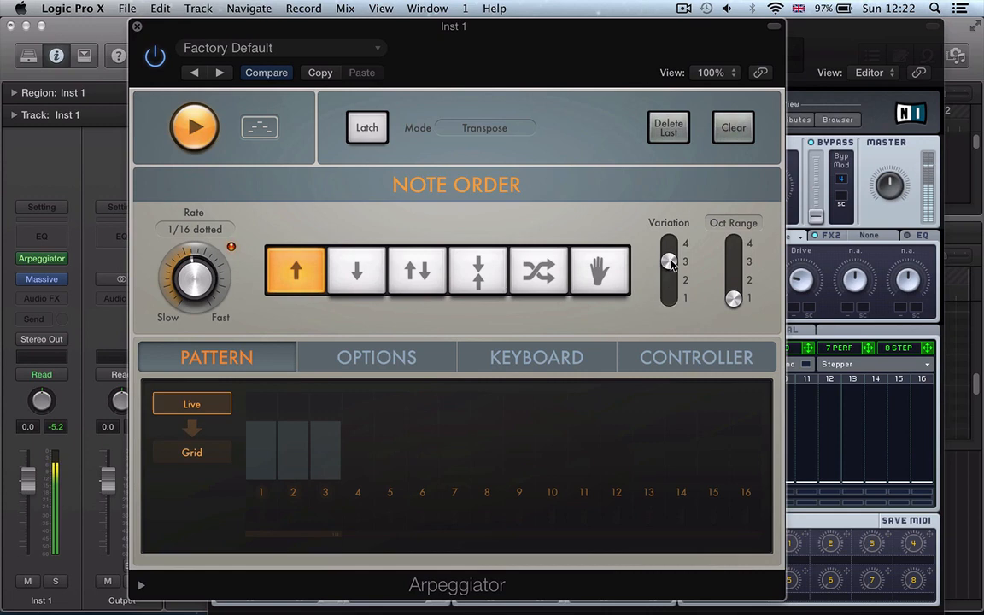
drag(671, 263, 671, 242)
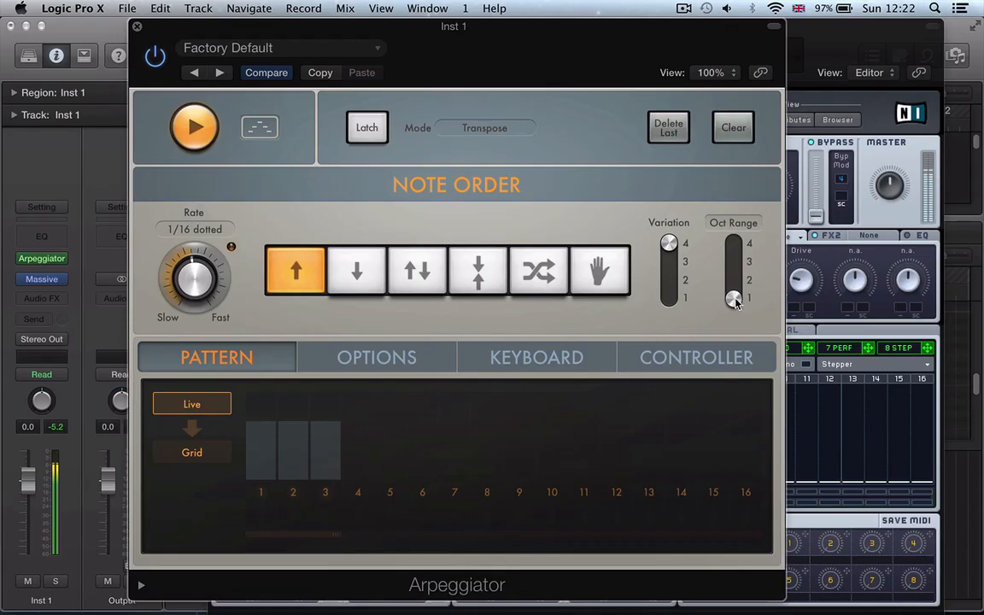
drag(742, 303, 743, 284)
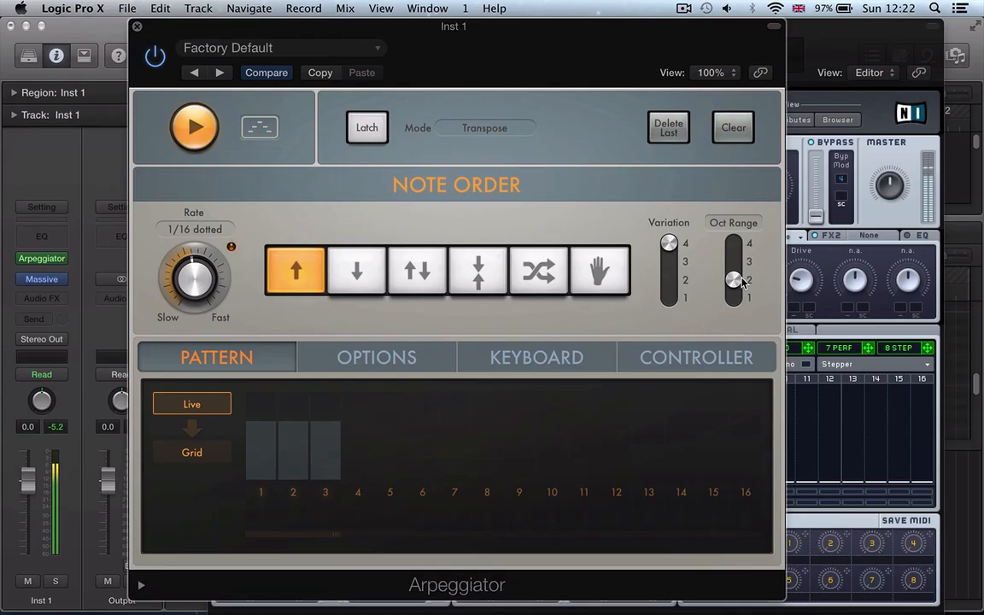
drag(740, 285, 746, 264)
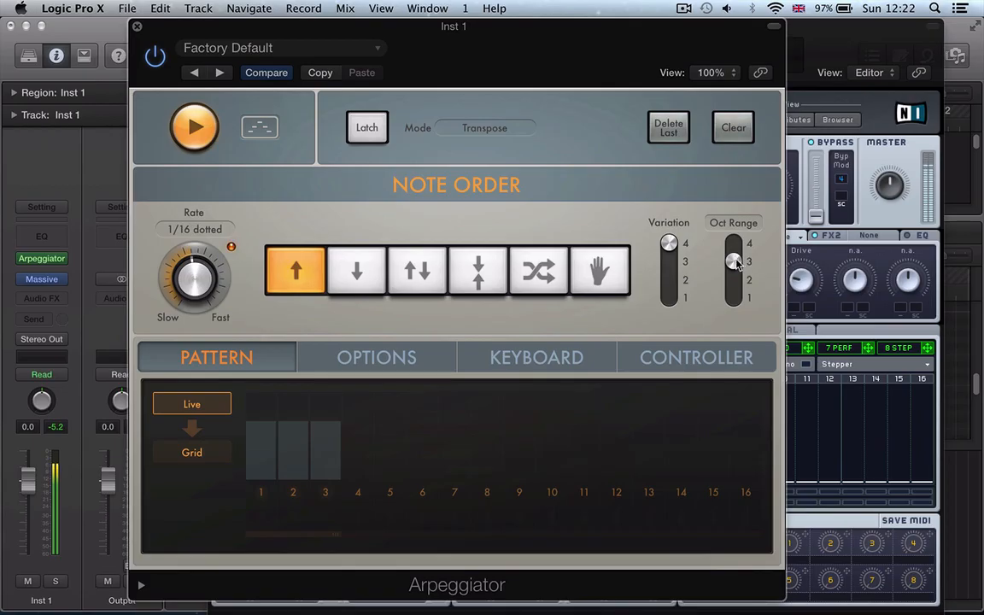
drag(205, 287, 213, 270)
drag(732, 256, 739, 278)
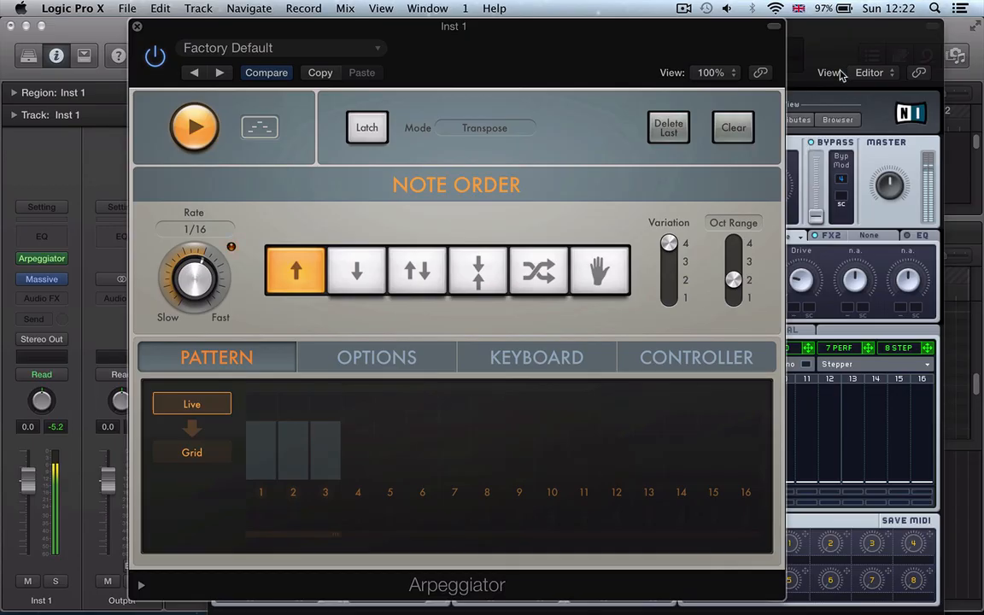
Step: In the Arpeggiator options, try out the random, swing and cycle length amounts and set the note length to 150 %
click(386, 359)
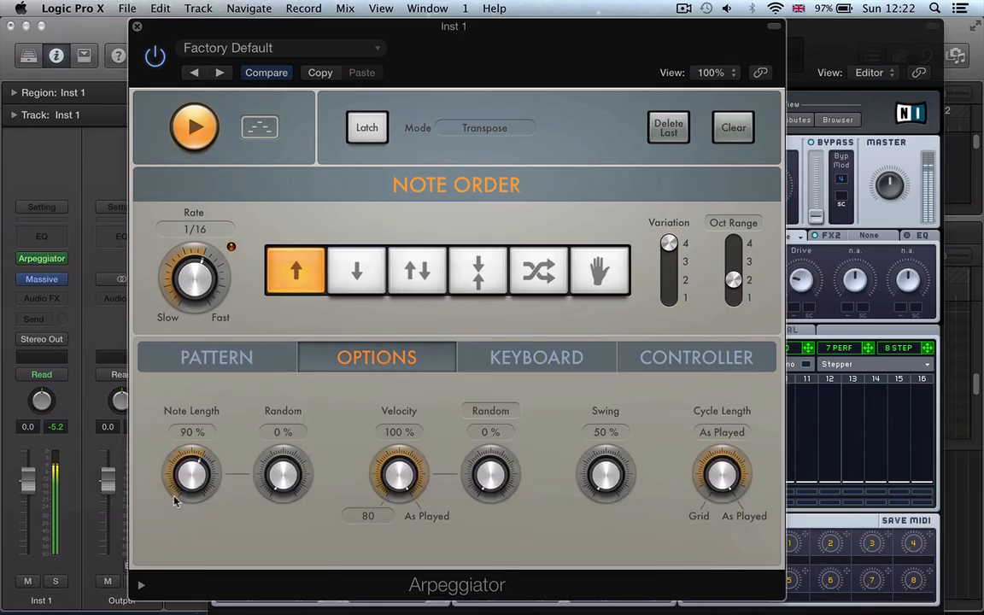
drag(190, 479, 178, 395)
drag(272, 485, 290, 571)
drag(446, 492, 488, 364)
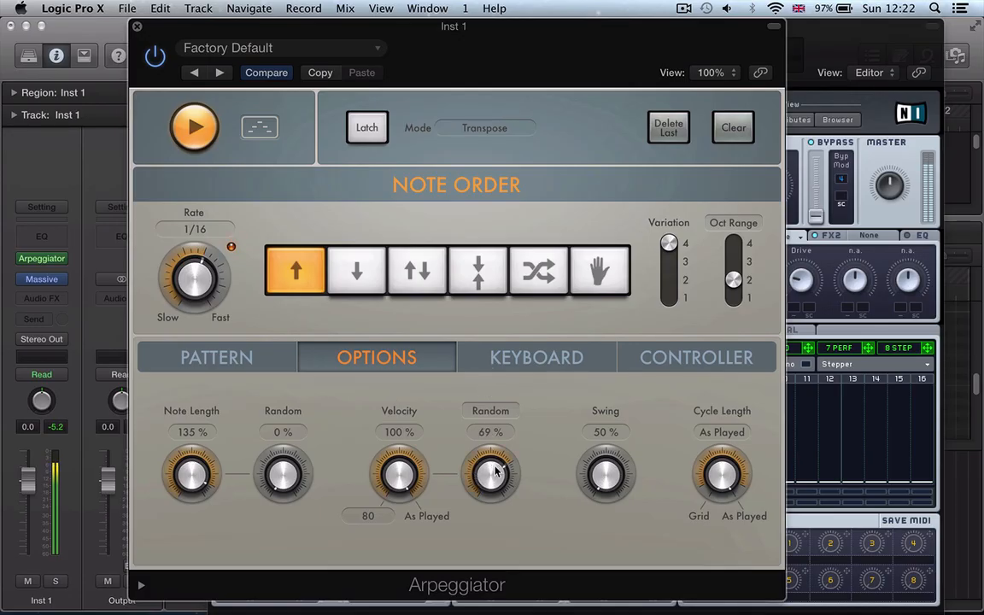
drag(496, 476, 560, 612)
drag(609, 484, 603, 430)
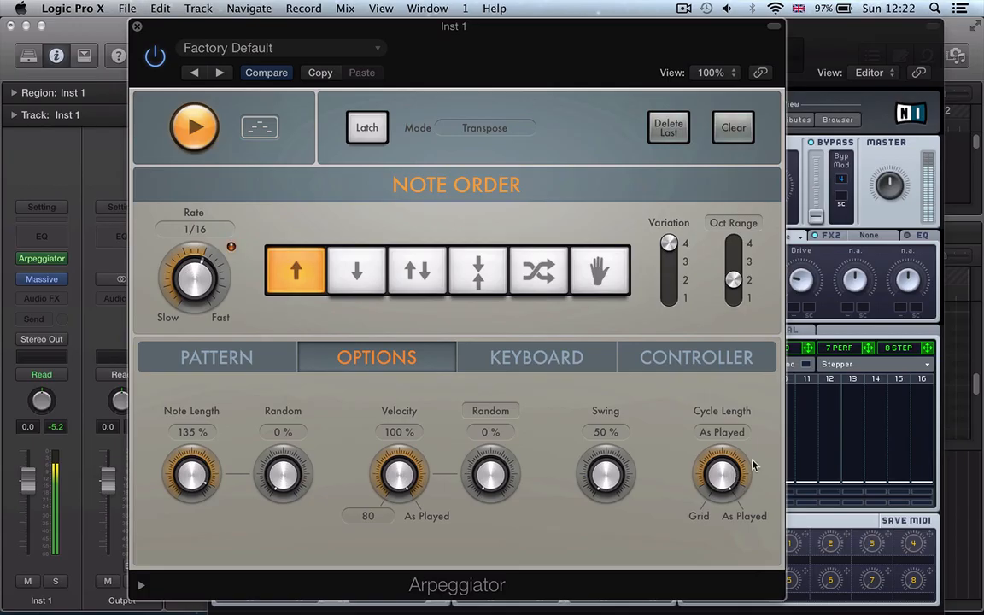
drag(753, 465, 688, 375)
drag(159, 497, 171, 402)
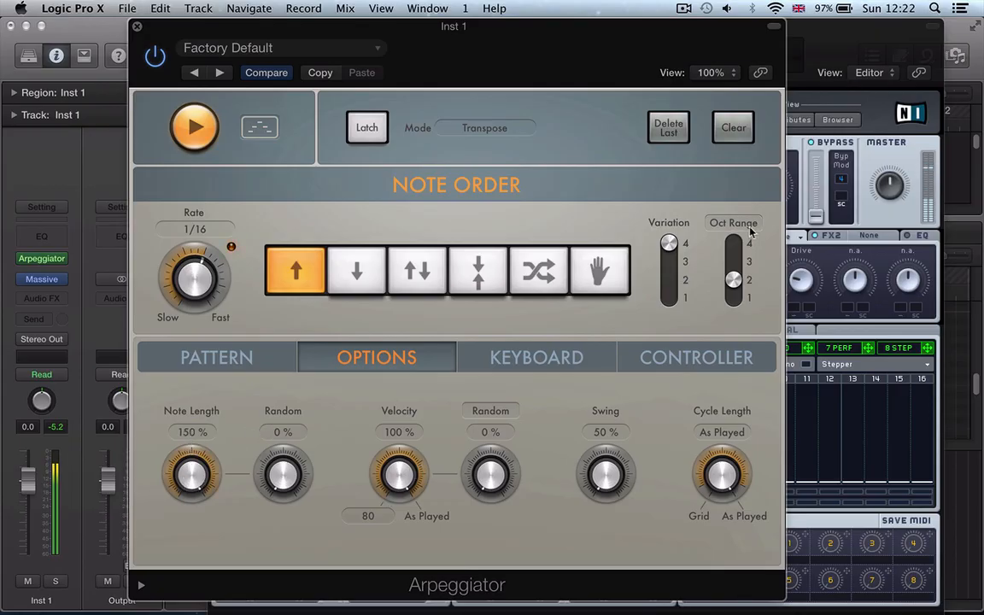
Step: Bring Massive to the front and sweep the Filter 1 cutoff up and down during playback
click(820, 50)
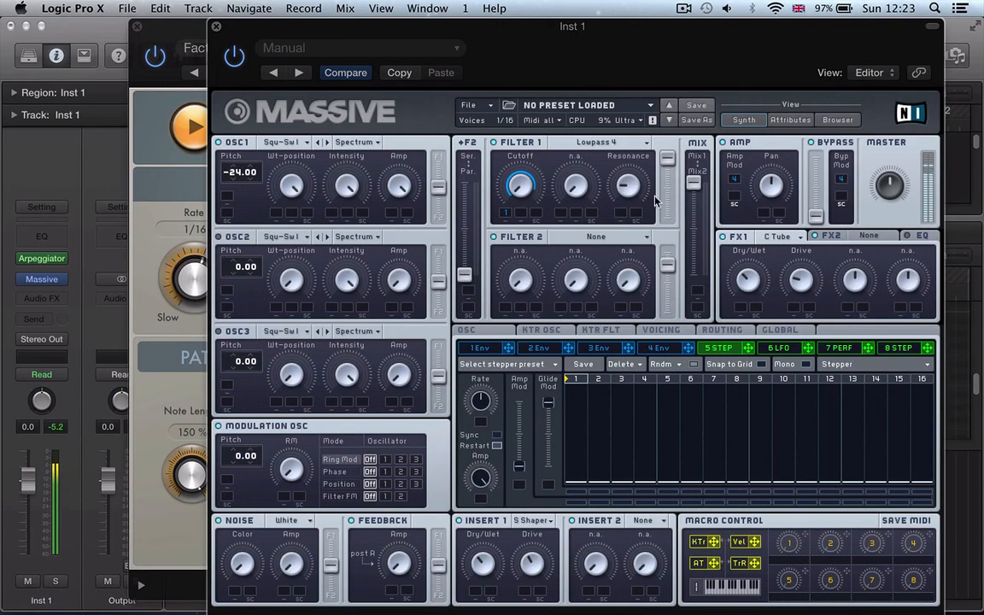
drag(507, 207, 513, 263)
drag(532, 192, 523, 118)
drag(517, 181, 498, 277)
drag(509, 212, 507, 176)
Step: Look through Massive's Envelope 1, Voicing and OSC settings
click(480, 347)
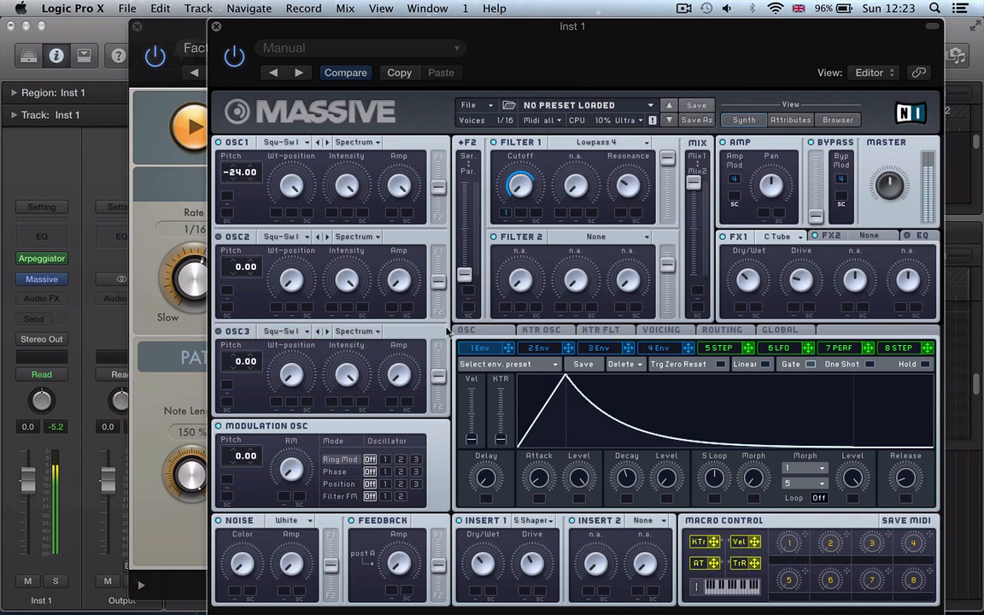
click(493, 331)
click(679, 331)
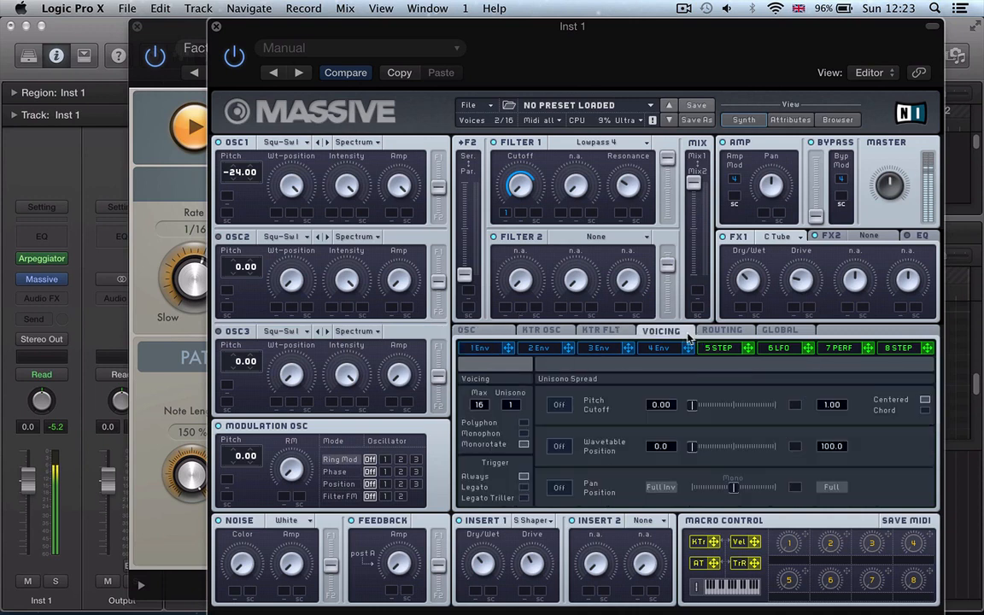
click(474, 333)
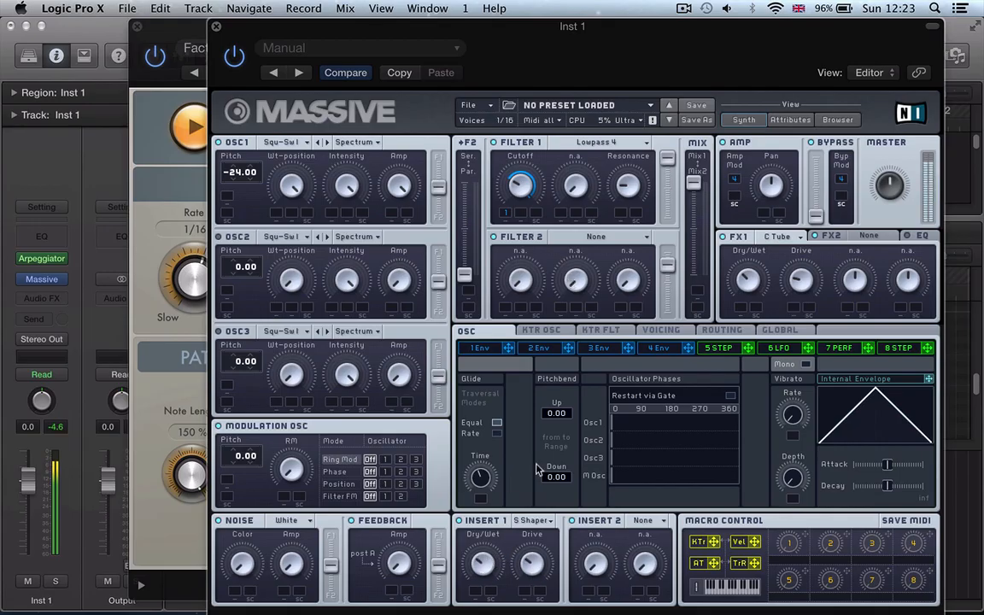
Step: Lower the Filter 1 cutoff and enable Restart via Gate for the oscillator phases
drag(524, 177, 515, 220)
drag(506, 214, 504, 239)
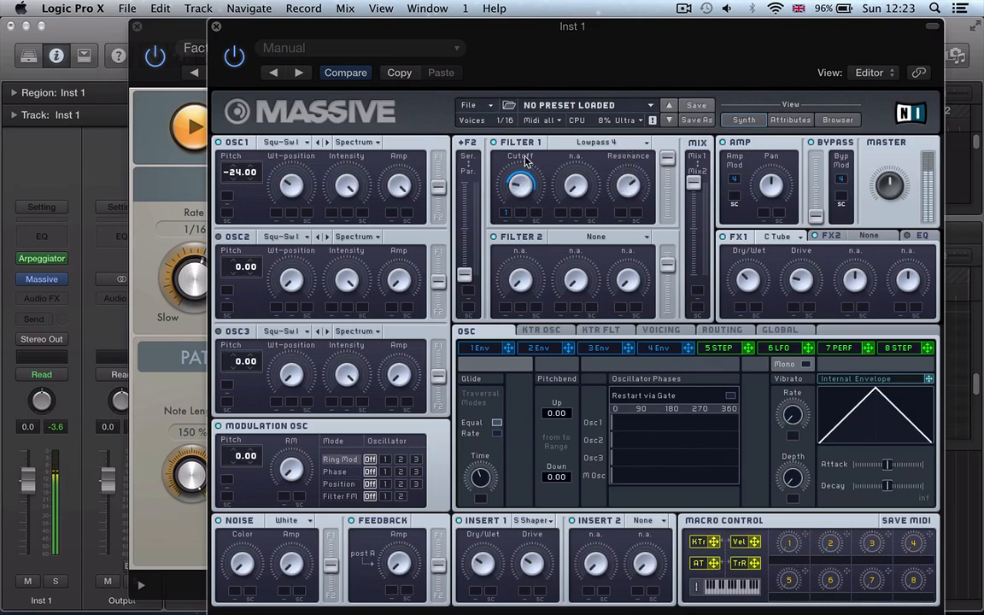
click(730, 396)
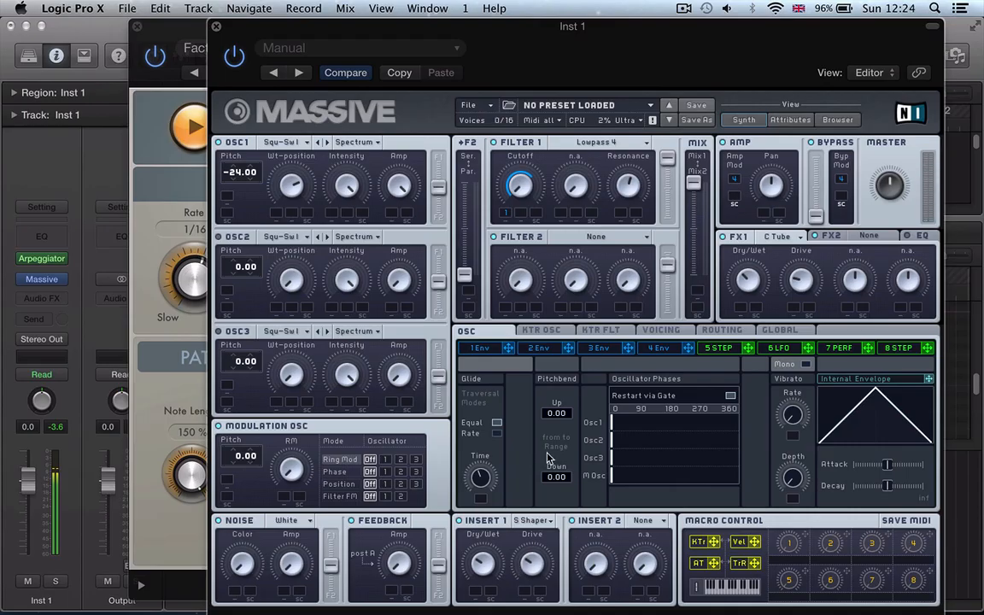
Step: Hide the plug-in windows and add a copy of the four-bar C3 note at A3 in the Piano Roll
key(v)
scroll(416, 339, up, 3)
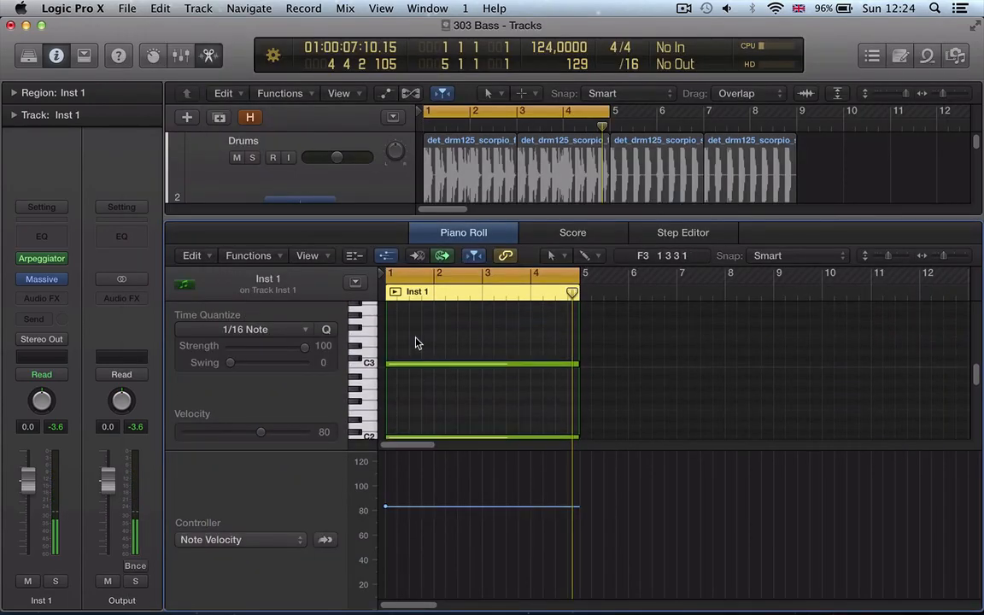
click(420, 397)
drag(416, 397, 422, 344)
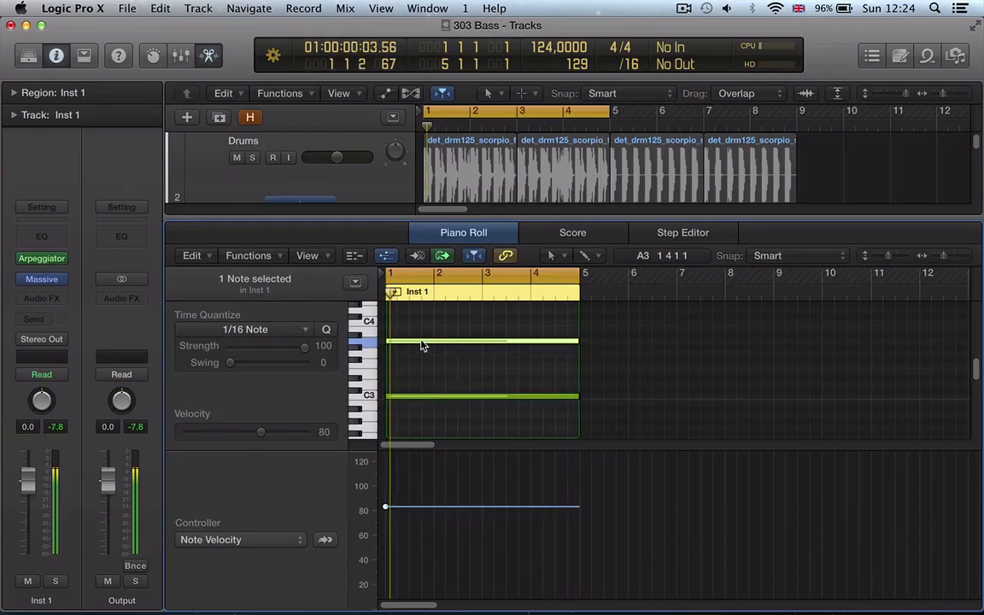
Step: Fine-tune the attack and decay of Massive's Envelope 1 with a slightly longer attack, and shorten the glide time
key(v)
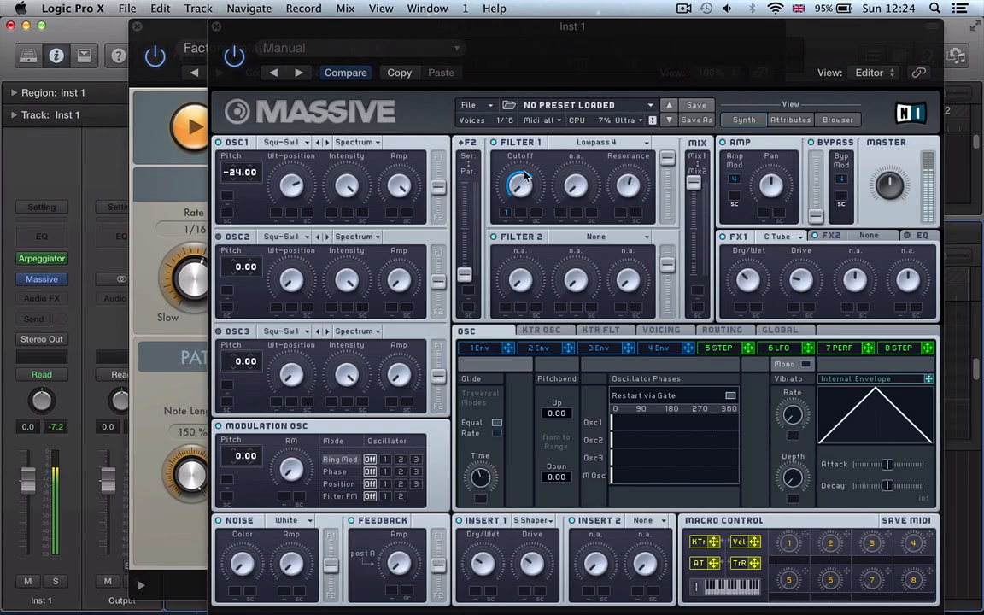
click(481, 349)
drag(545, 483, 544, 451)
drag(624, 469, 623, 484)
mouse_move(532, 473)
mouse_down()
mouse_move(535, 500)
mouse_move(553, 502)
mouse_move(538, 479)
mouse_up()
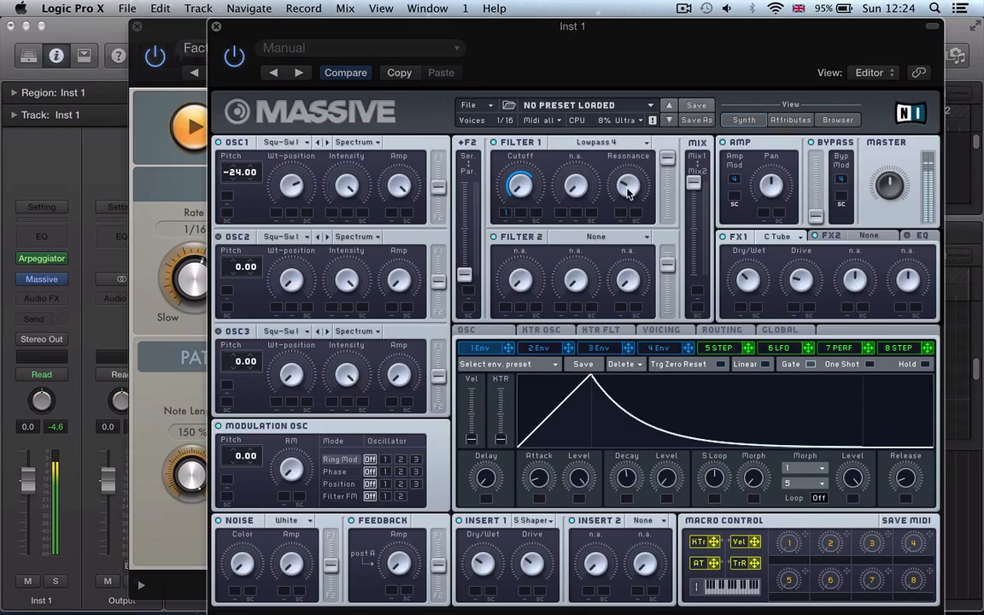
click(466, 330)
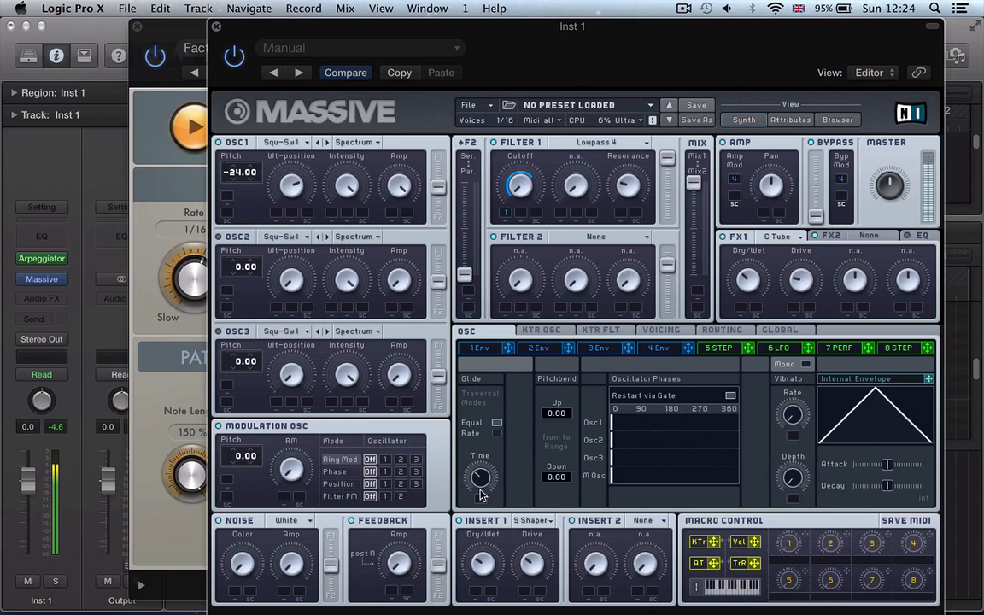
click(479, 348)
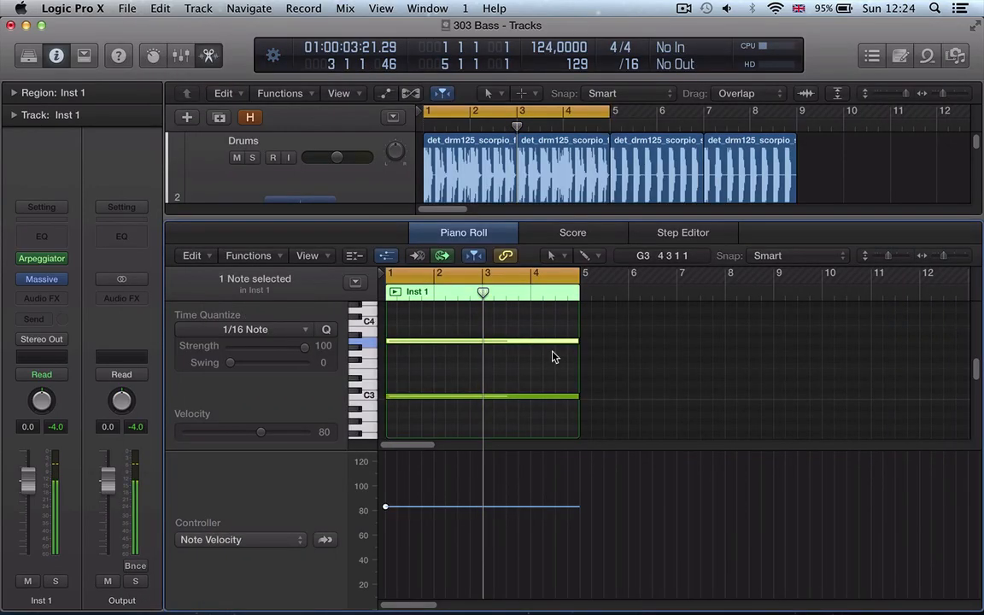
Step: Restart playback from bar 1 and show the mixer in place of the Piano Roll
key(Return)
key(space)
key(x)
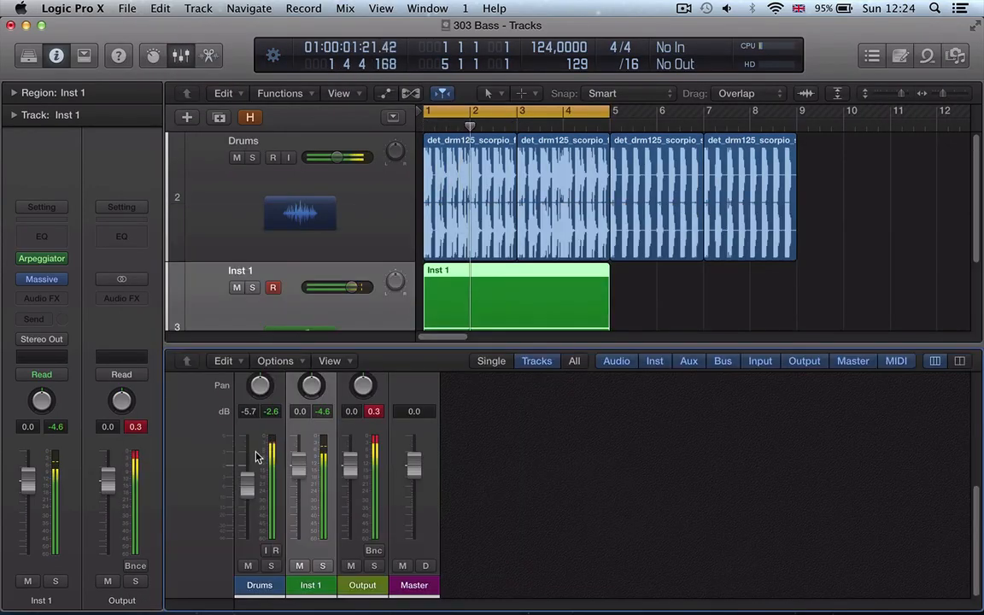
Step: Lower the Drums and Inst 1 faders together, to -10.8 dB and -5.1 dB
shift+click(272, 590)
drag(247, 481, 247, 497)
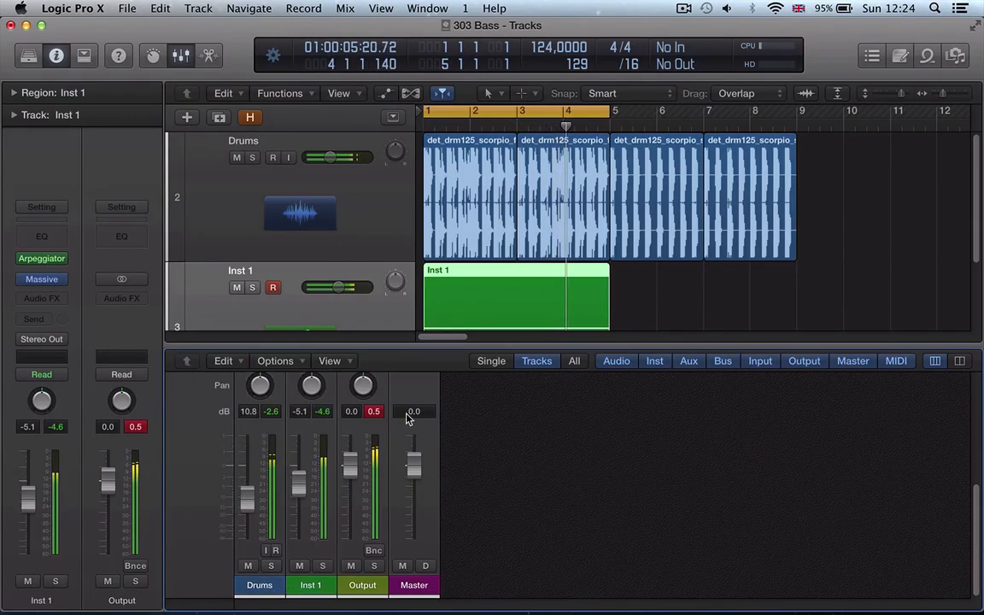
Step: Insert the FF Saturn distortion as an audio effect after Massive on the Inst 1 track
scroll(264, 289, down, 2)
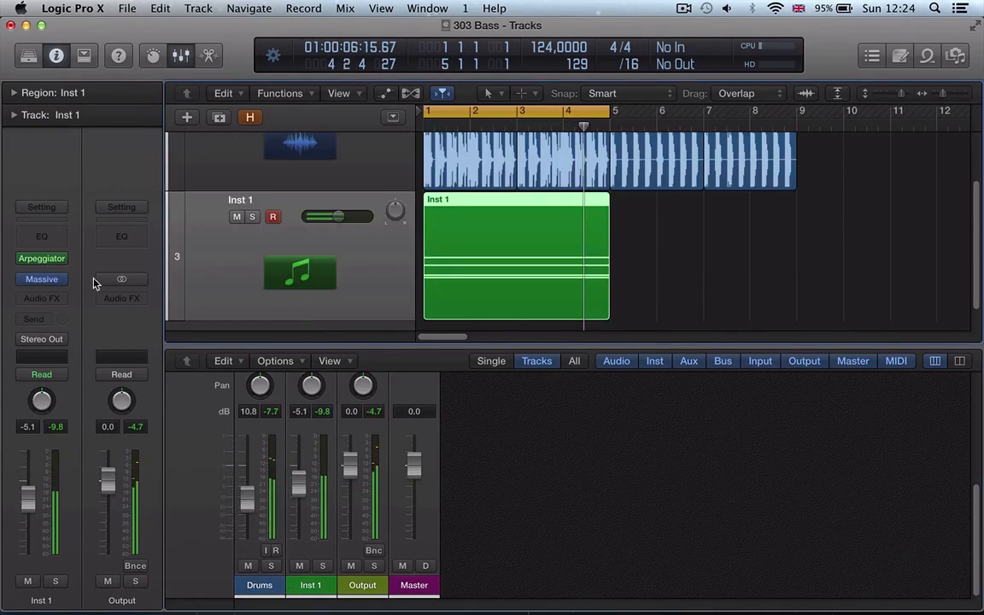
click(41, 298)
mouse_move(94, 381)
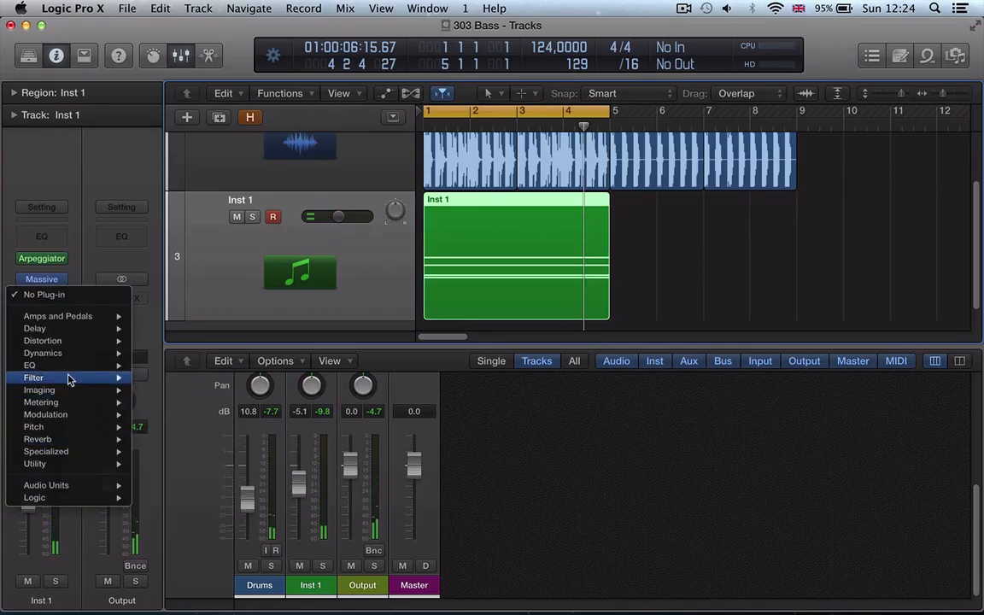
mouse_move(70, 340)
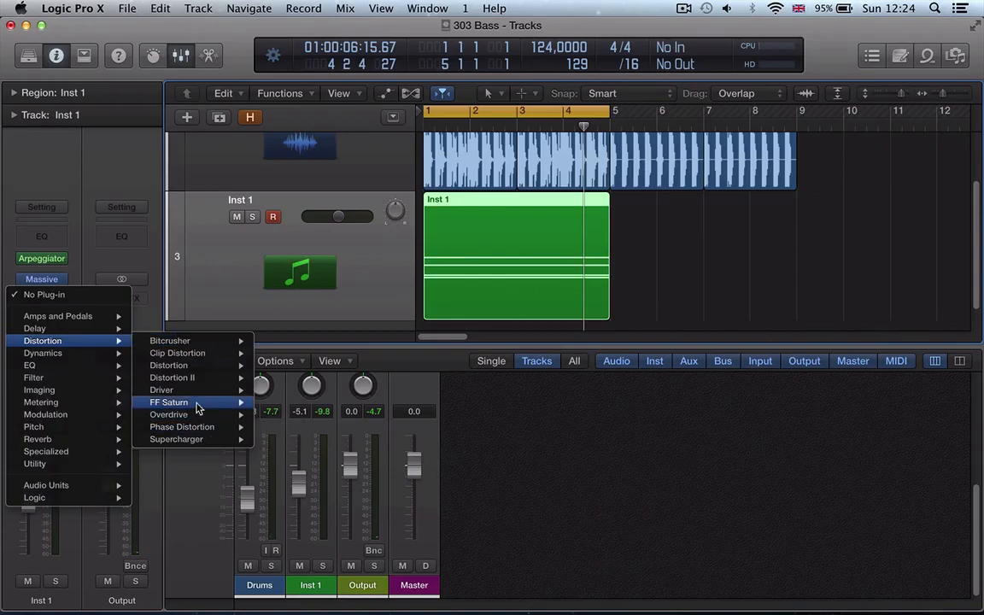
click(275, 404)
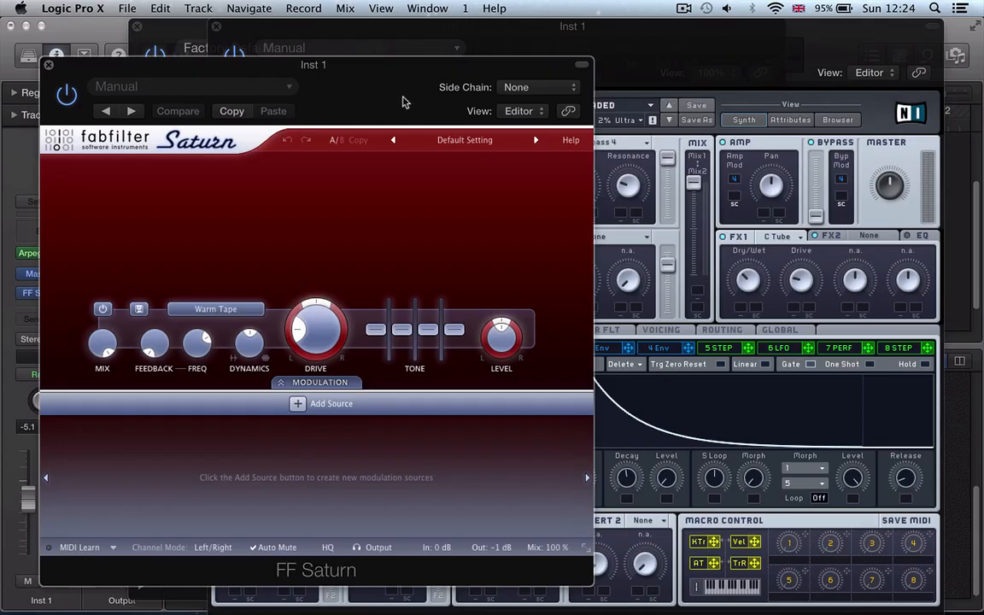
Step: Try more drive in FF Saturn, and audition its Best Of presets from Funky Crunch FL through Lo-finator bM to Loop Chugging O
drag(411, 112, 483, 106)
drag(384, 332, 386, 294)
click(509, 136)
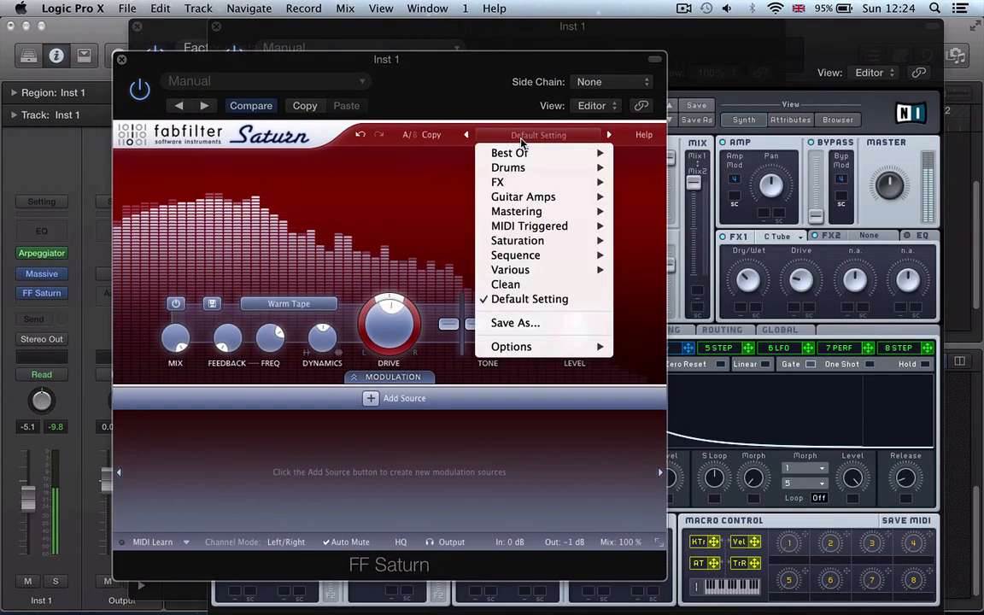
mouse_move(506, 168)
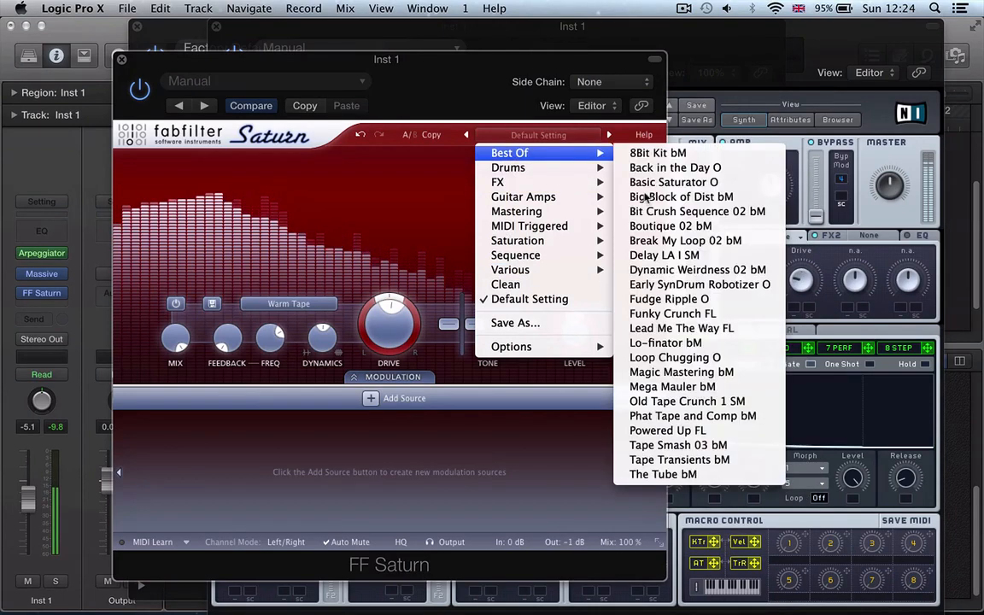
click(666, 312)
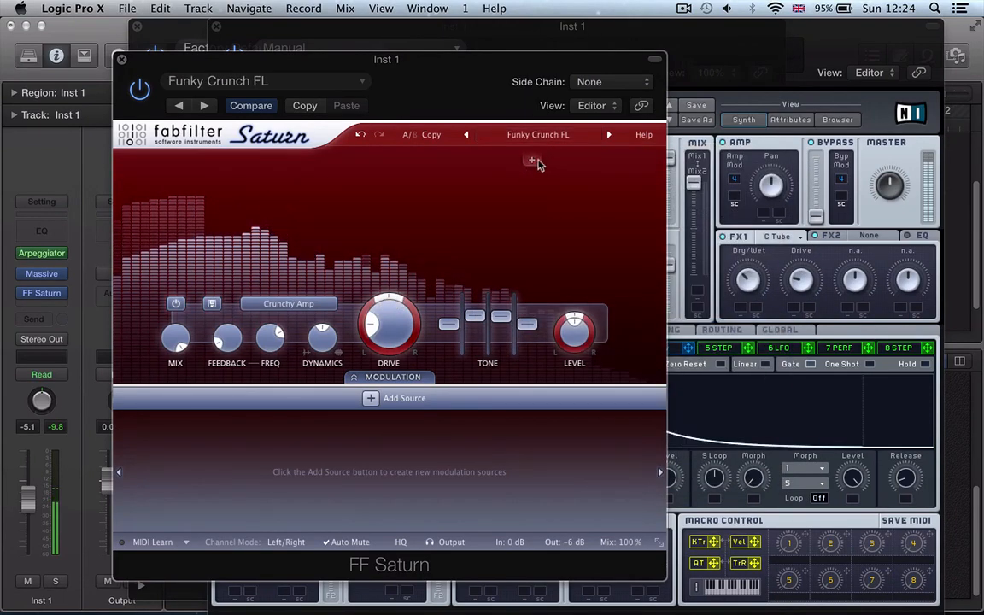
click(607, 135)
click(607, 135)
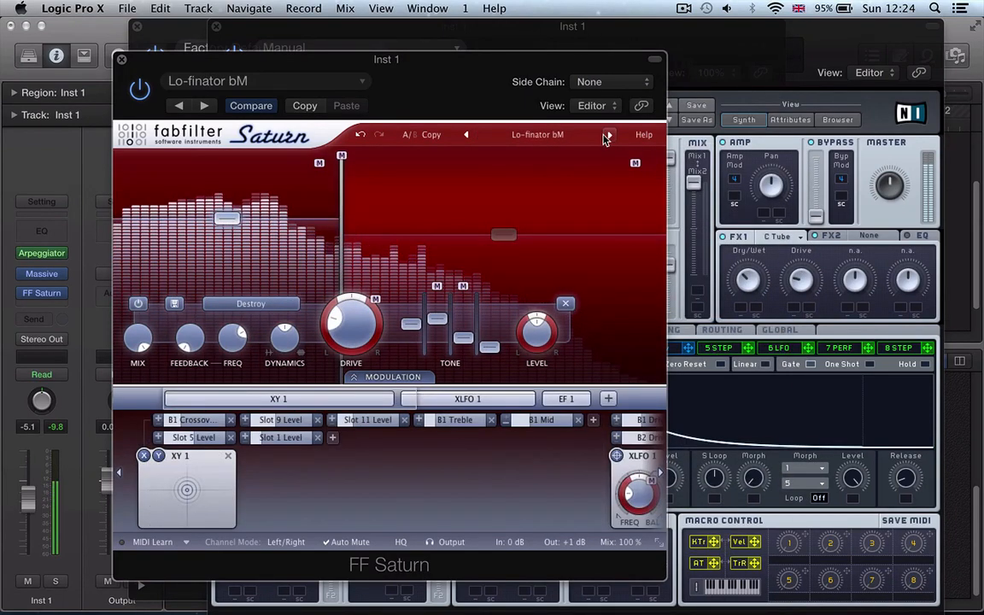
click(607, 135)
Step: Bring Massive to the front and raise the Filter 1 cutoff during playback
click(766, 54)
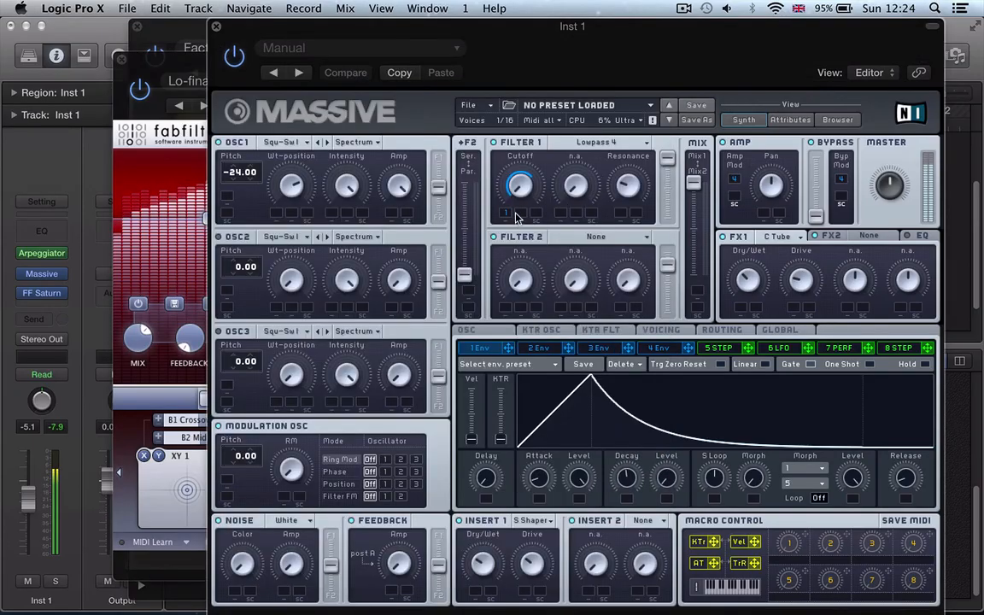
drag(509, 202, 517, 181)
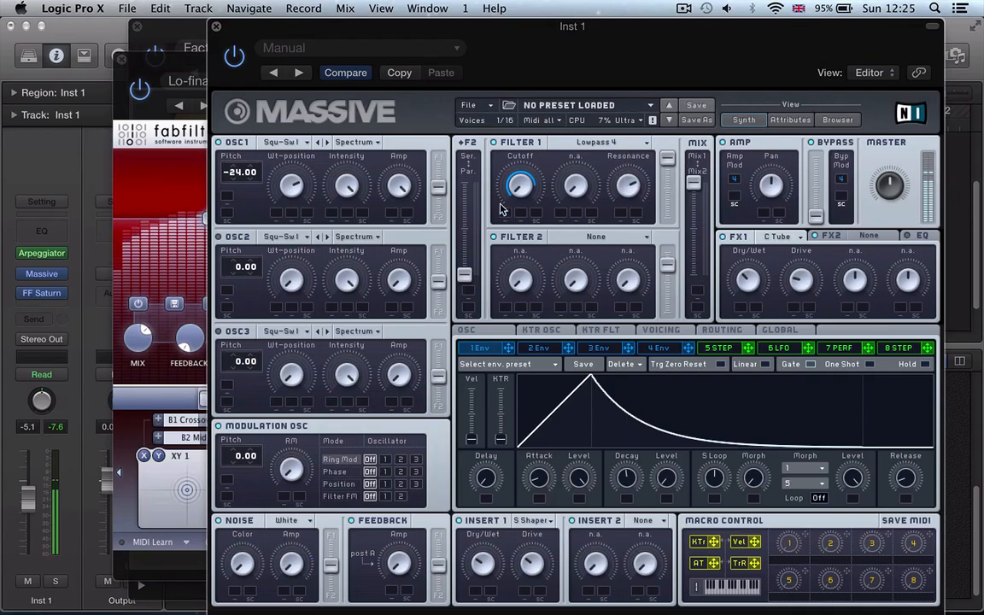
Step: Load the Clean preset in FF Saturn and split the signal into two bands with a crossover at about 763 Hz
click(143, 134)
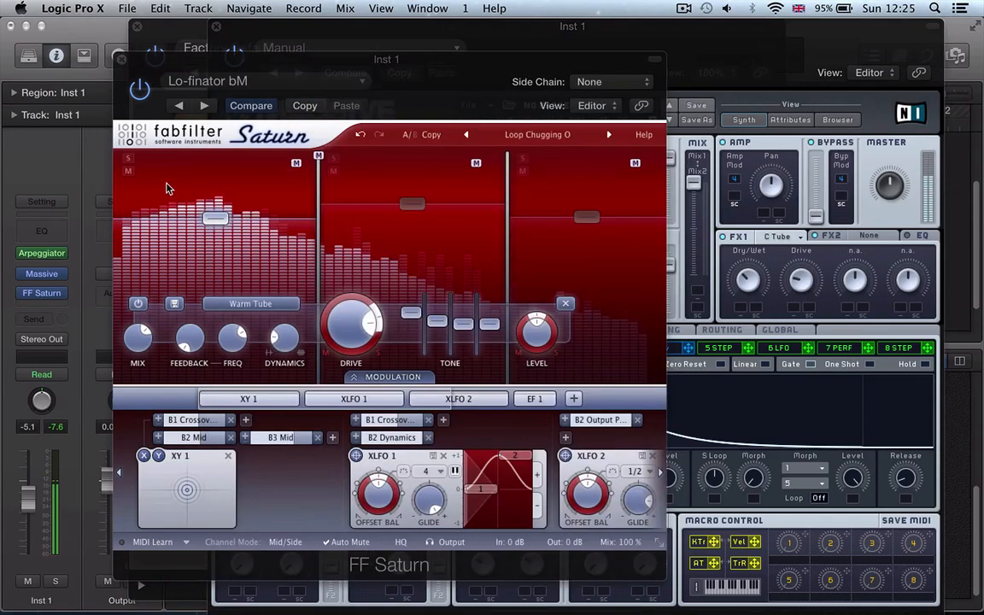
click(525, 135)
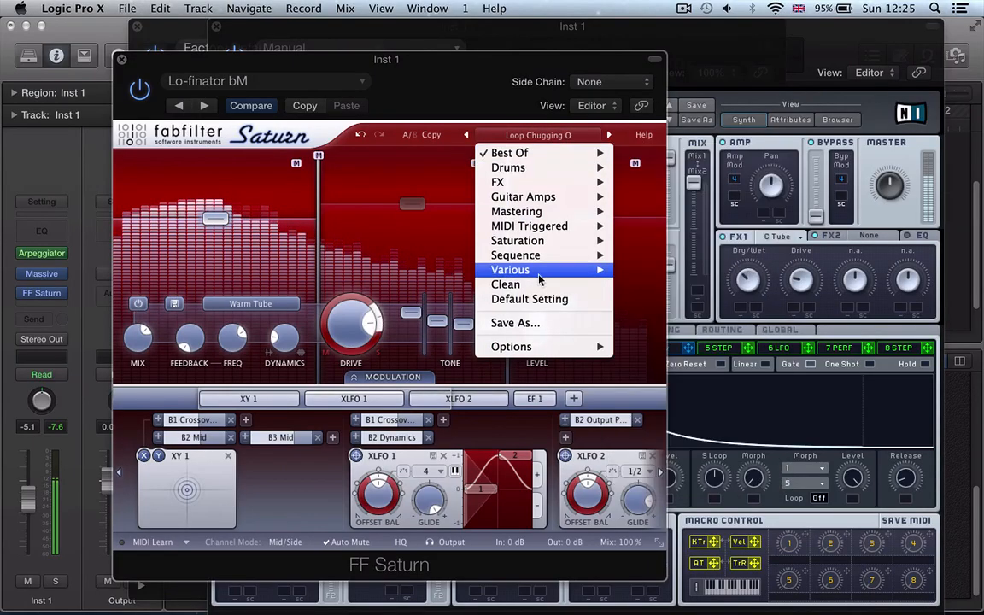
click(504, 283)
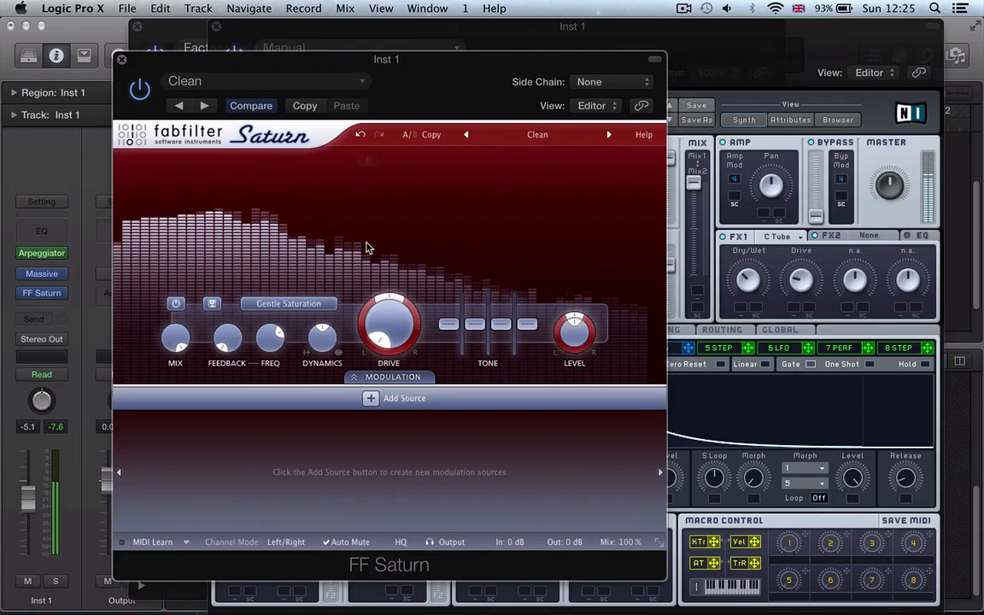
click(408, 162)
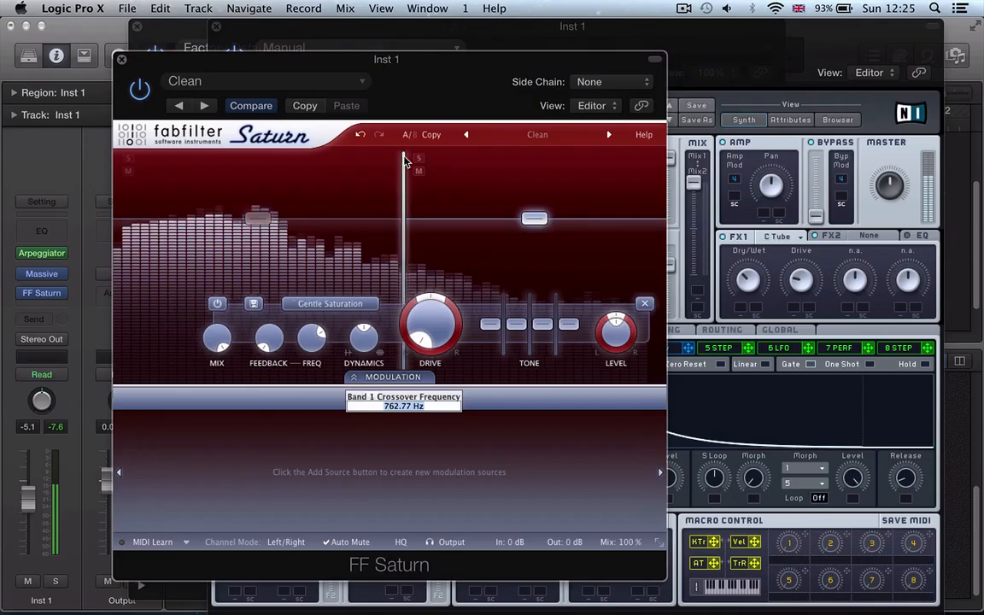
Step: Set the upper band to Heavy Saturation above a higher crossover frequency, and raise the Band 1 drive to about 57%
click(334, 304)
click(345, 497)
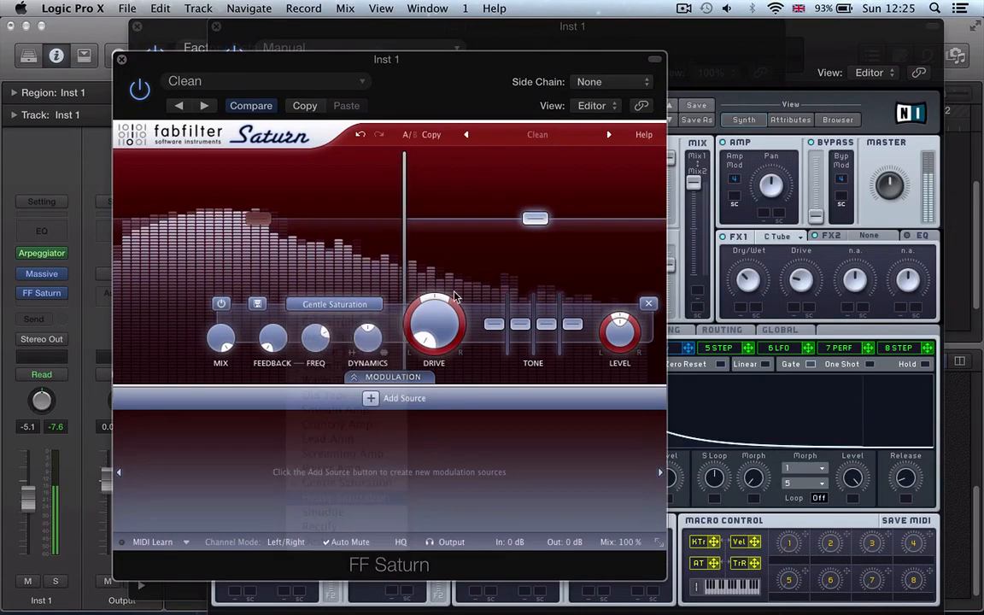
mouse_move(430, 256)
mouse_down()
mouse_move(431, 233)
mouse_move(429, 261)
mouse_move(446, 255)
mouse_up()
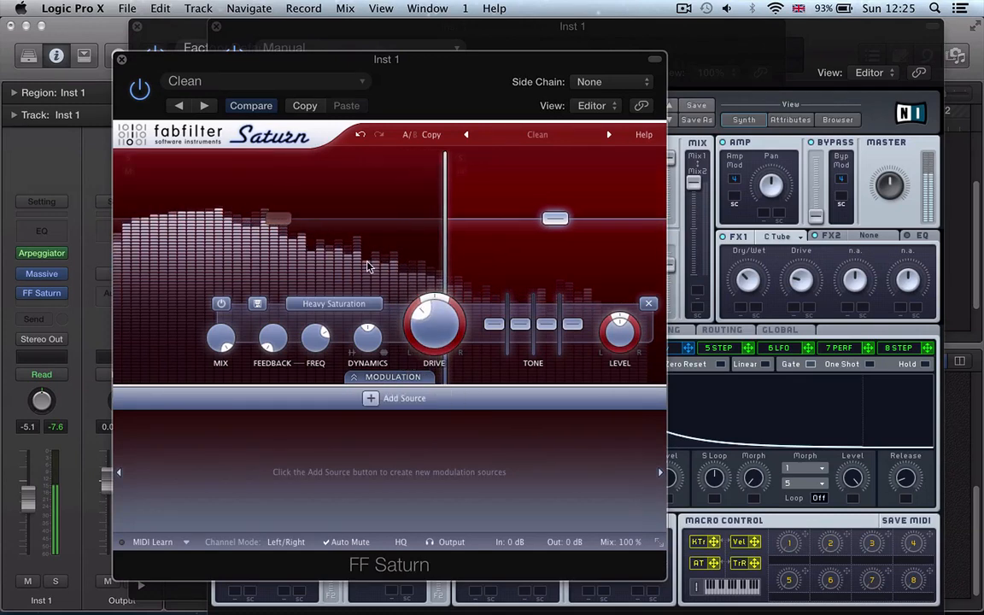
drag(350, 234, 351, 229)
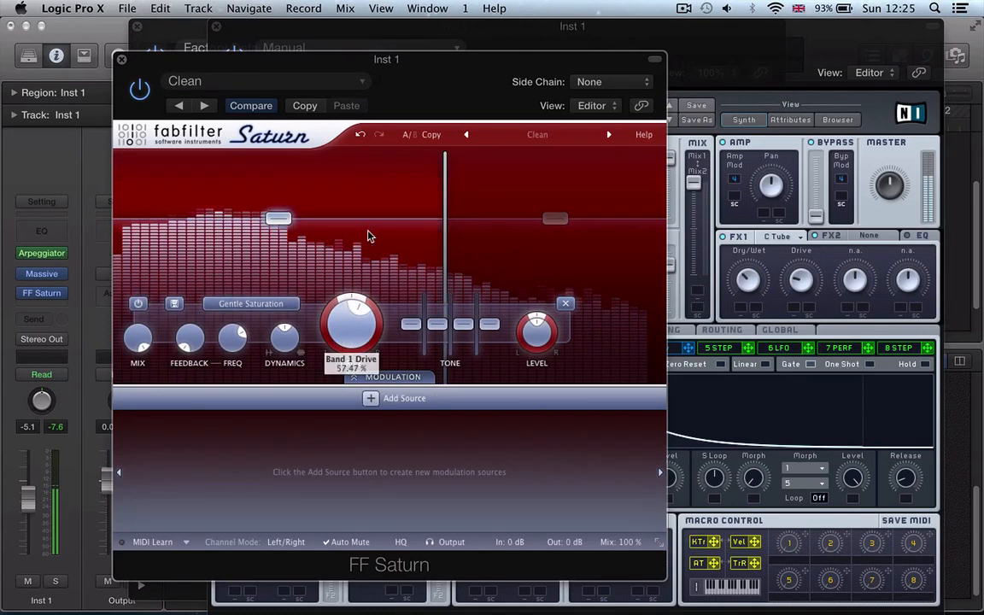
Step: In Massive, shorten Envelope 1's decay and slightly lengthen its attack, and set FX2 to Delay Synced
click(720, 62)
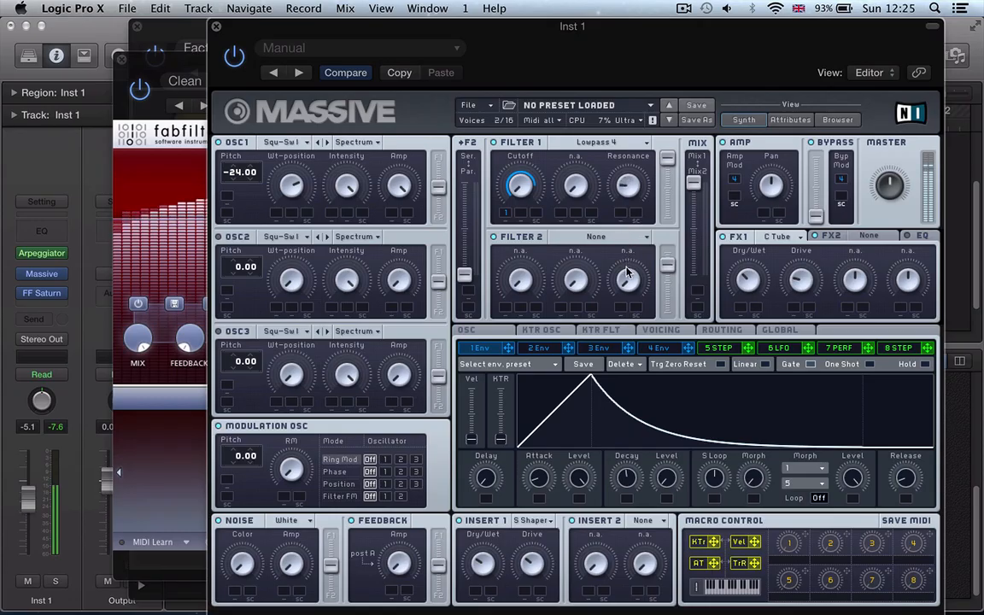
drag(633, 487, 608, 498)
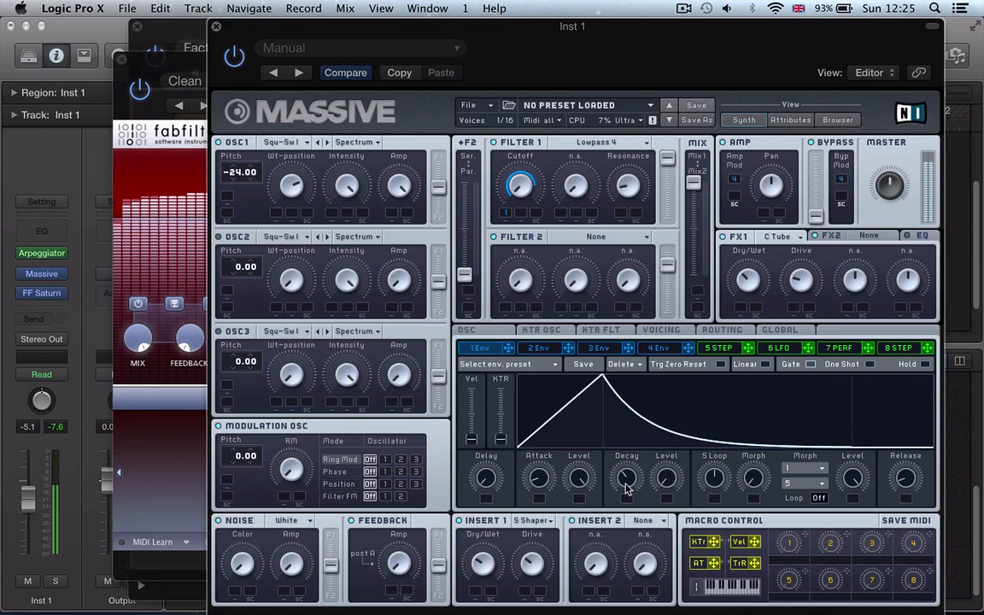
click(867, 238)
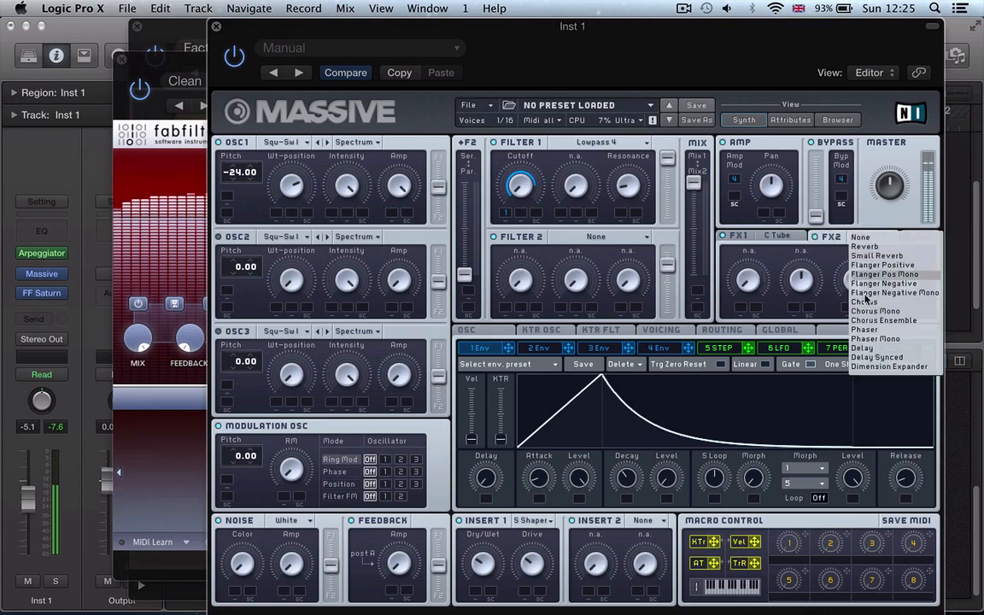
click(798, 335)
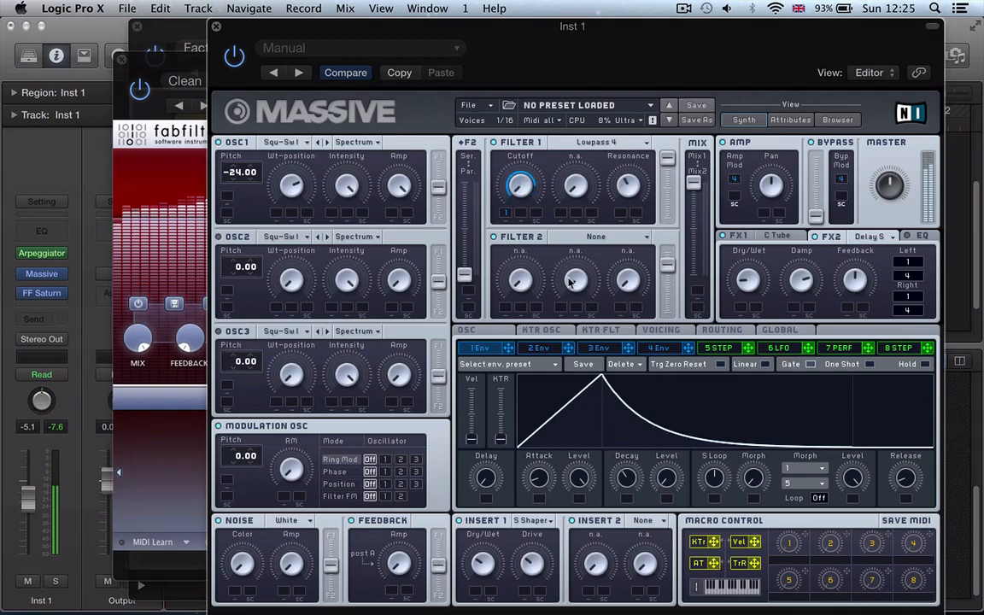
mouse_move(539, 478)
mouse_down()
mouse_move(537, 458)
mouse_move(542, 480)
mouse_up()
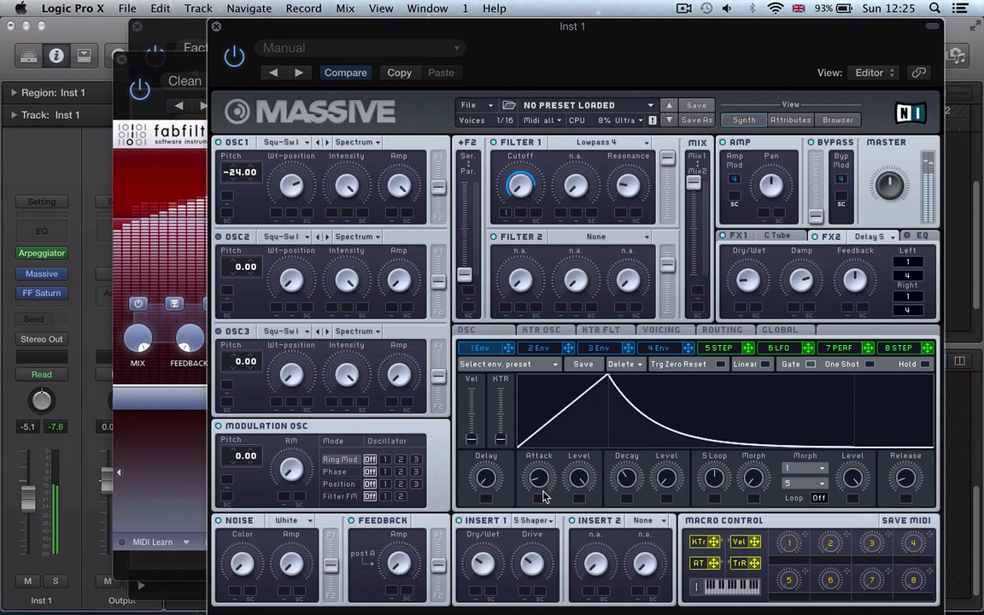
Step: Hide the plug-in windows, turn cycling off and audition the two drum regions in bars 5 to 8
key(v)
click(696, 276)
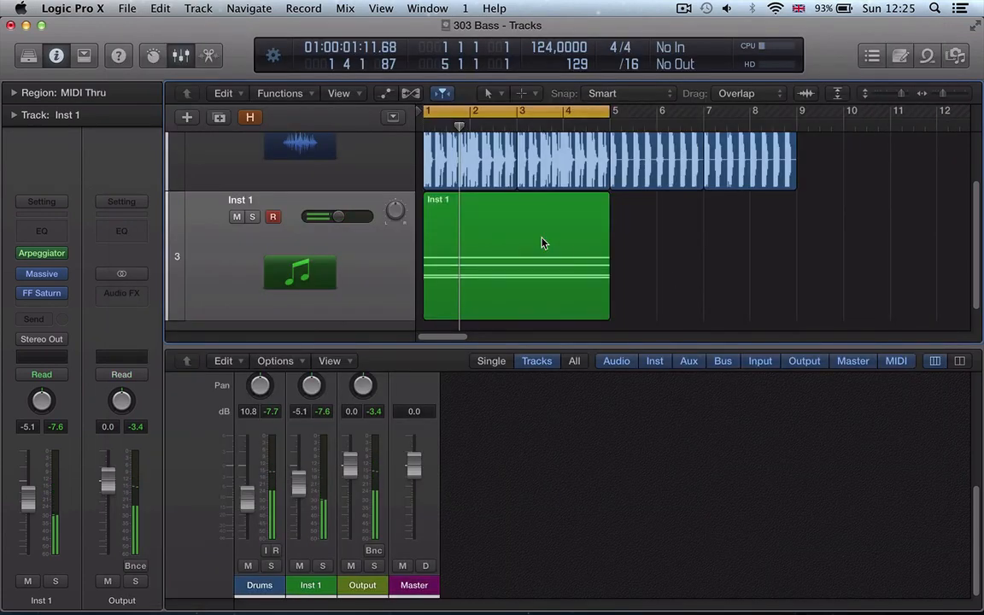
scroll(541, 237, up, 1)
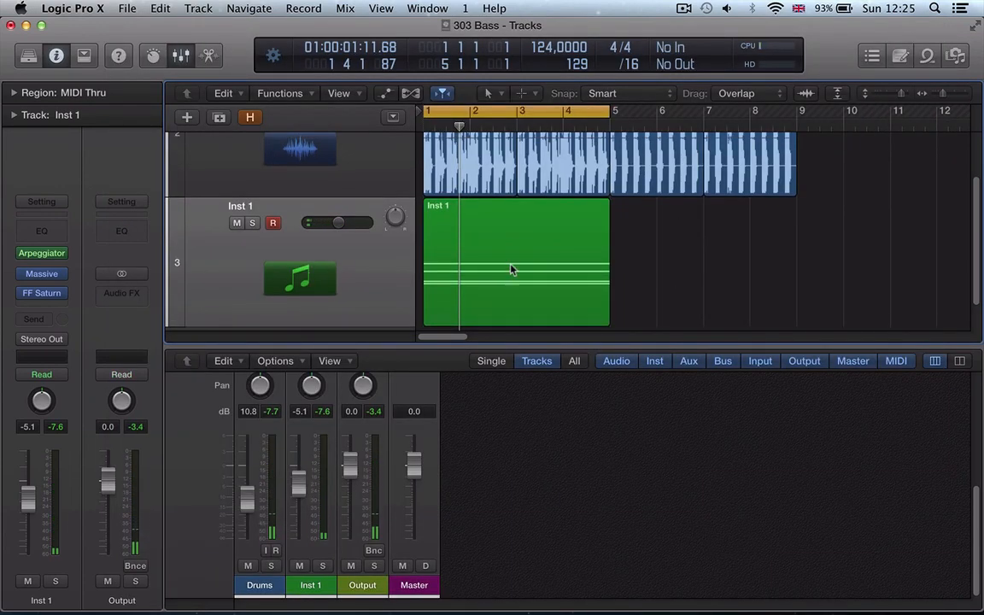
scroll(530, 222, up, 5)
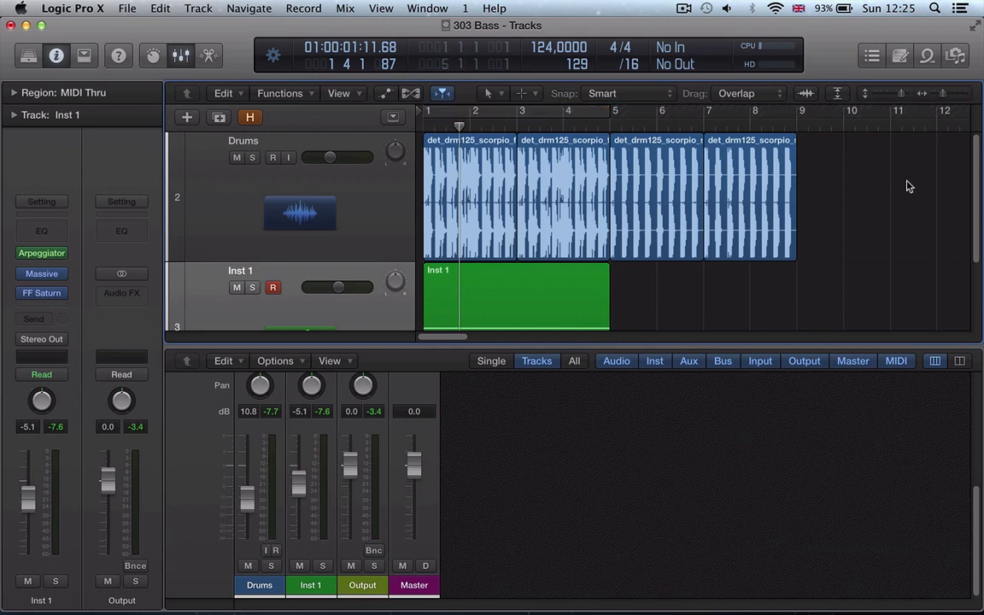
drag(804, 171, 643, 198)
key(shift+space)
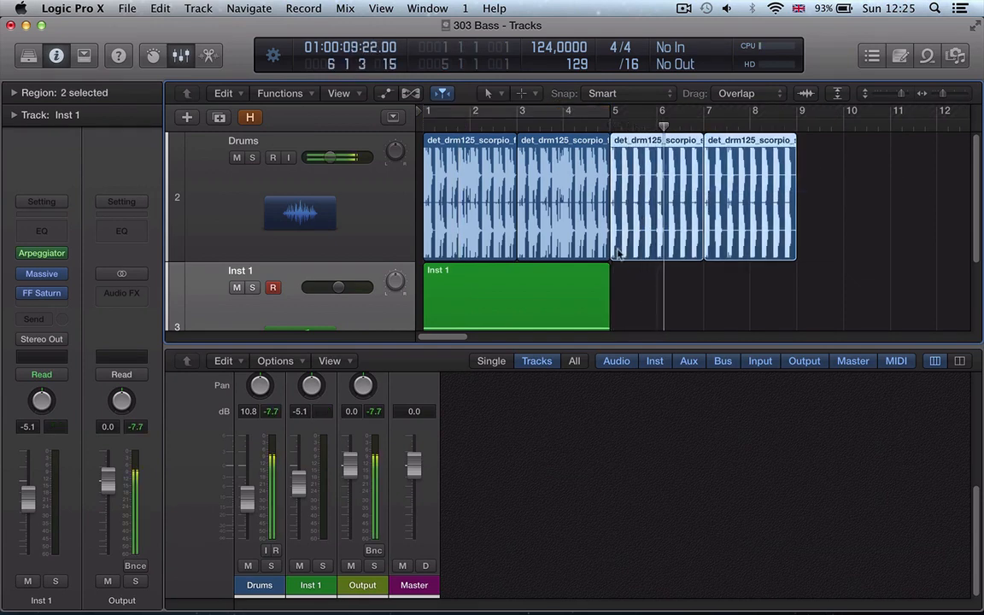
key(space)
Step: Copy the Inst 1 region to bar 5 and set the cycle range to bars 5 to 9
click(481, 305)
drag(481, 305, 699, 315)
drag(612, 111, 795, 120)
Step: Open the copied region in the Piano Roll, shrink the controller area and raise one of the notes in pitch
double_click(703, 313)
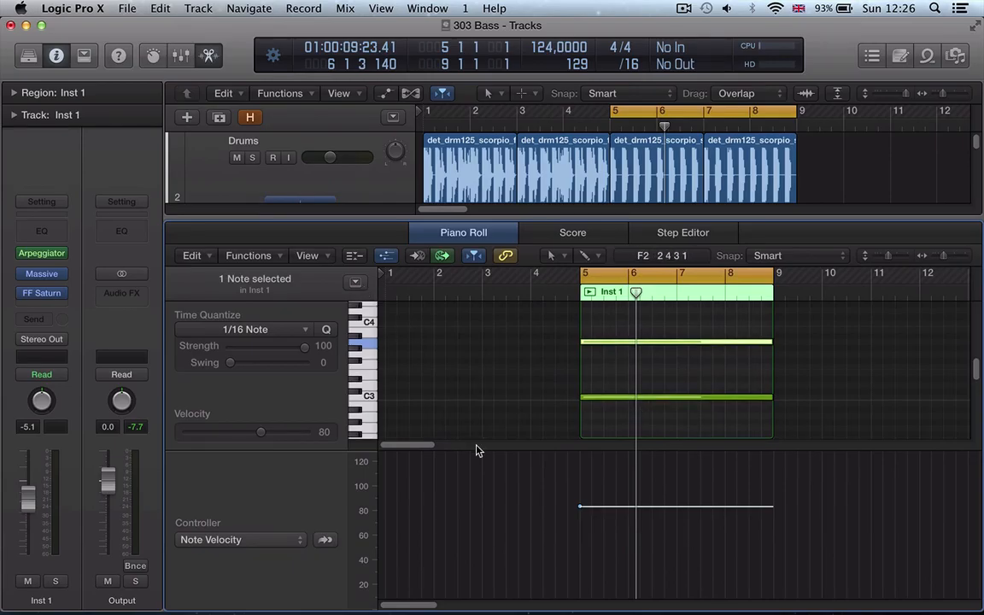
drag(476, 451, 468, 611)
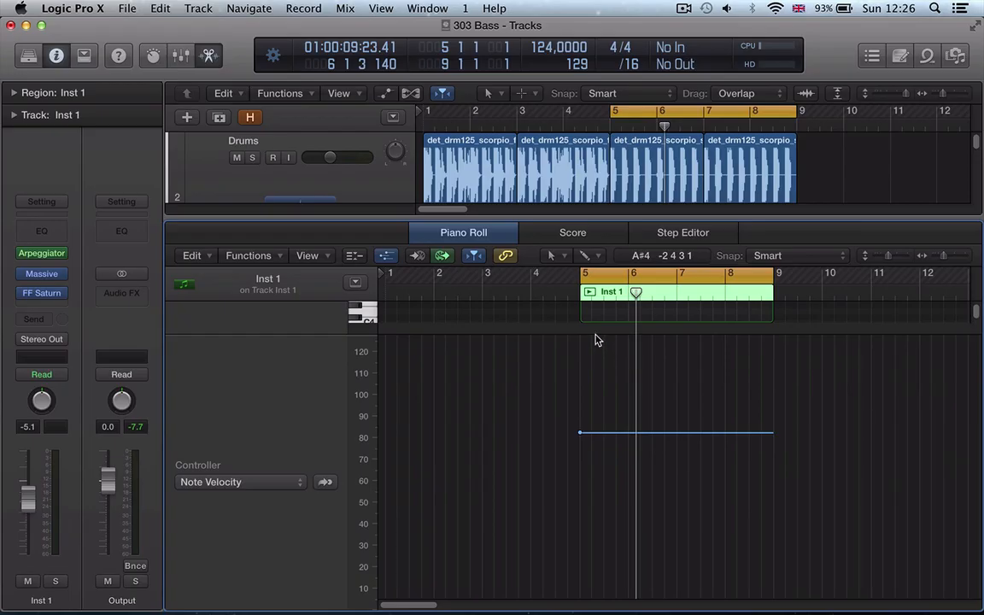
drag(596, 334, 592, 536)
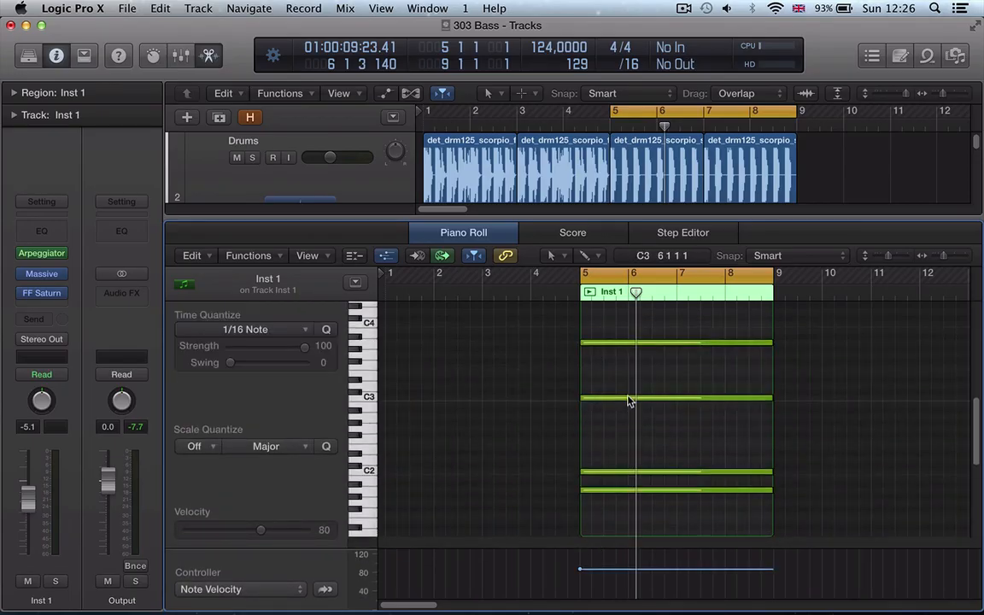
click(628, 358)
drag(629, 358, 629, 340)
Step: Extend the cycle range over bars 1 to 9, start playback and hide the Piano Roll
drag(432, 111, 786, 151)
key(space)
key(p)
click(503, 361)
Step: Show the plug-in windows, tweak Massive's Filter 1 cutoff and resonance during playback, and bring up the glide settings
key(v)
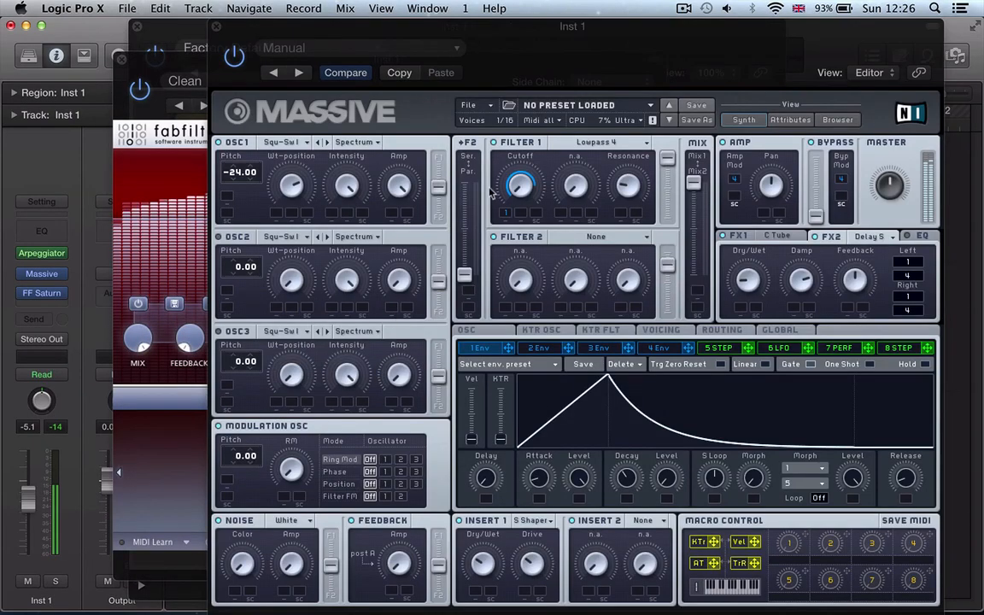
drag(520, 192, 520, 160)
drag(628, 186, 629, 159)
drag(522, 181, 522, 139)
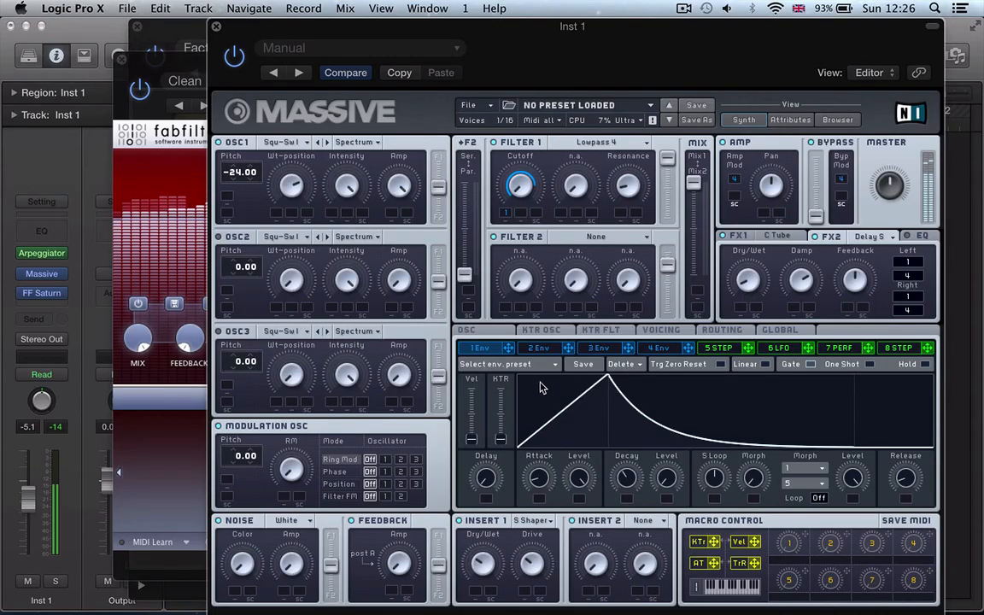
click(466, 331)
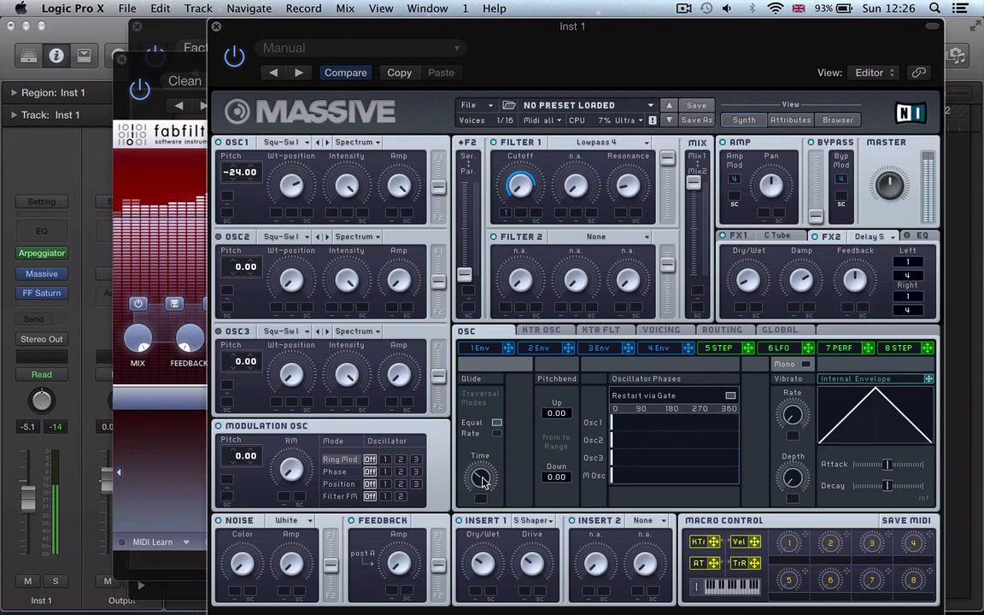
Step: Hide the plug-in windows, mute the Inst 1 track and create one new software instrument track
key(v)
click(647, 369)
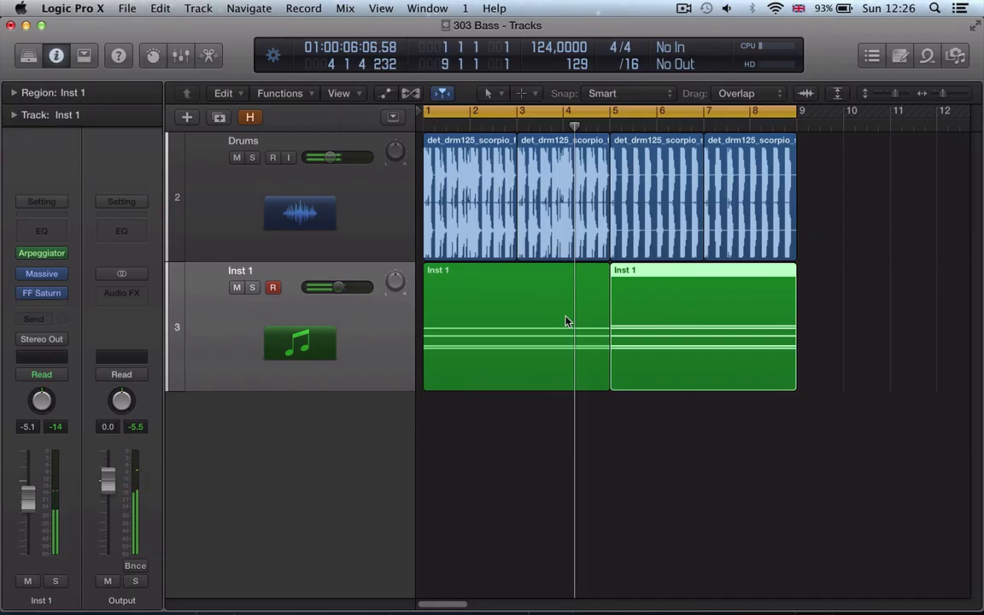
click(238, 288)
key(alt+super+n)
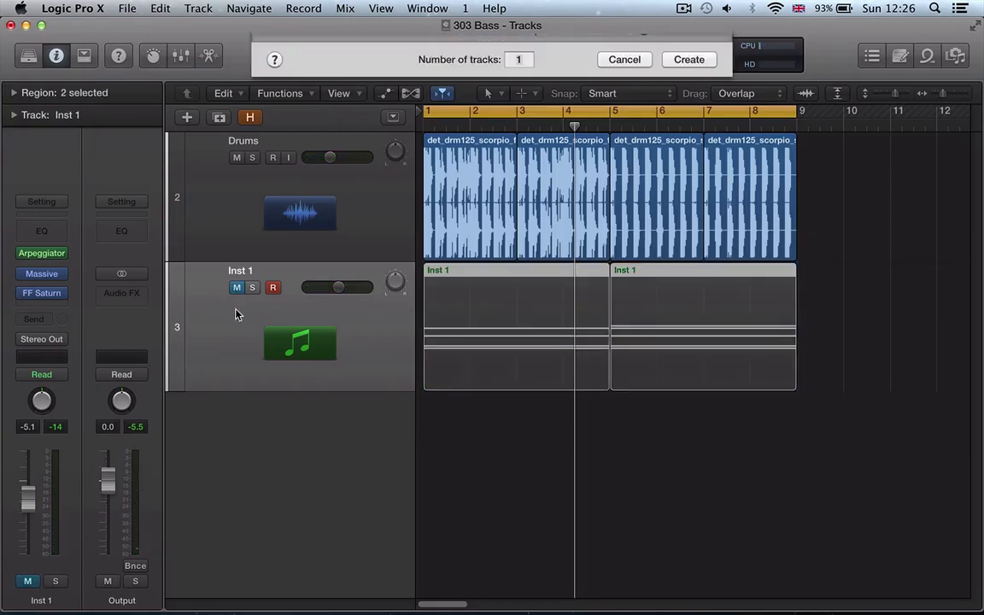
click(690, 261)
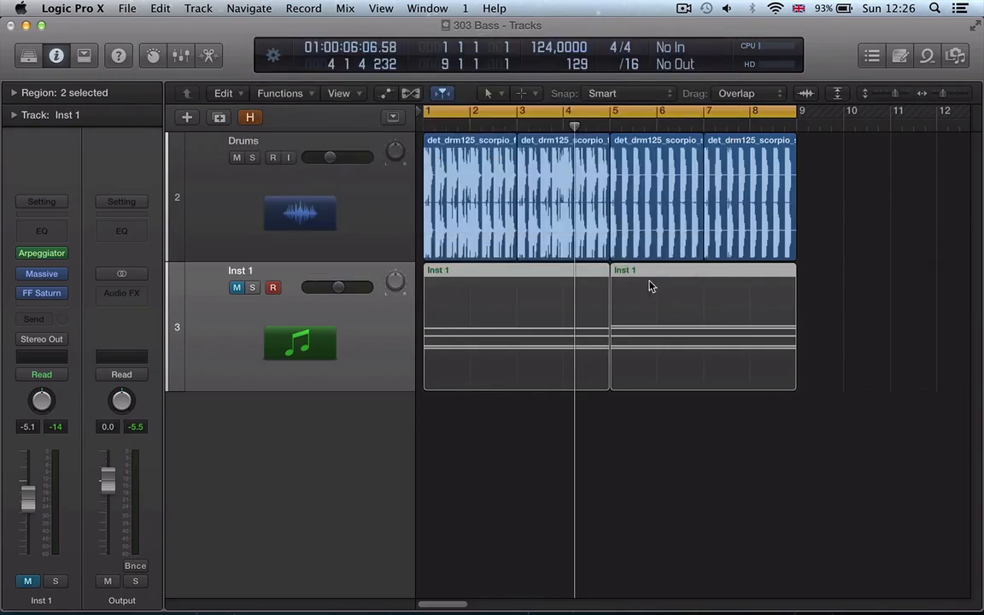
Step: Load LennarDigital's Sylenth1 as the instrument on the Inst 2 track and reposition its window
click(45, 281)
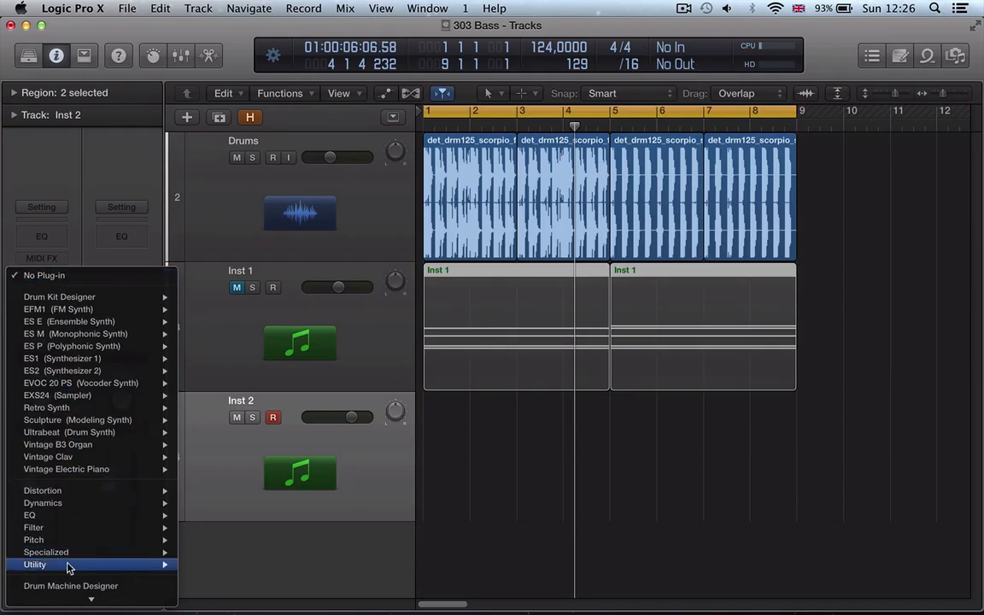
mouse_move(75, 578)
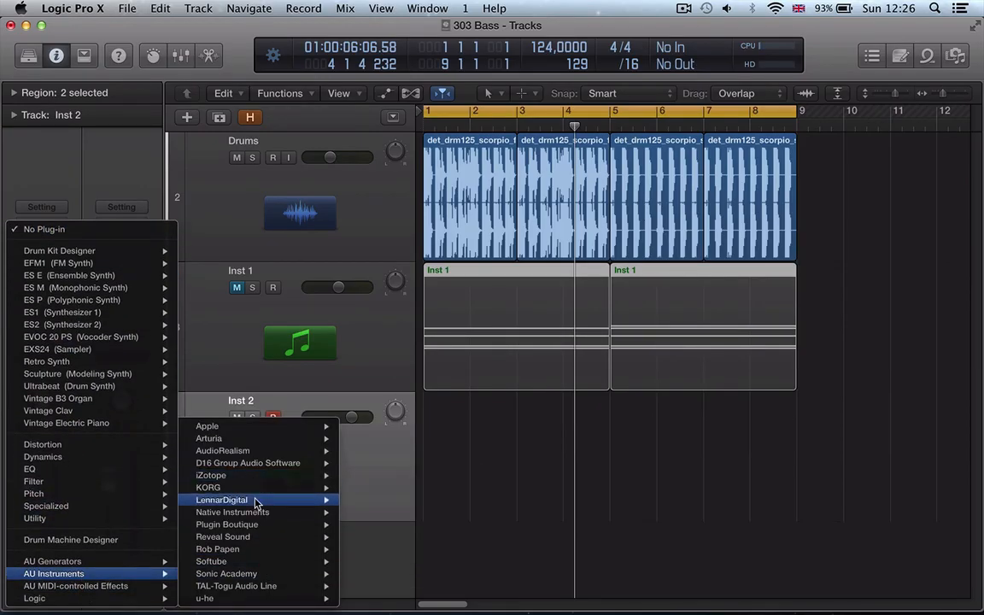
mouse_move(256, 499)
mouse_move(376, 500)
click(461, 500)
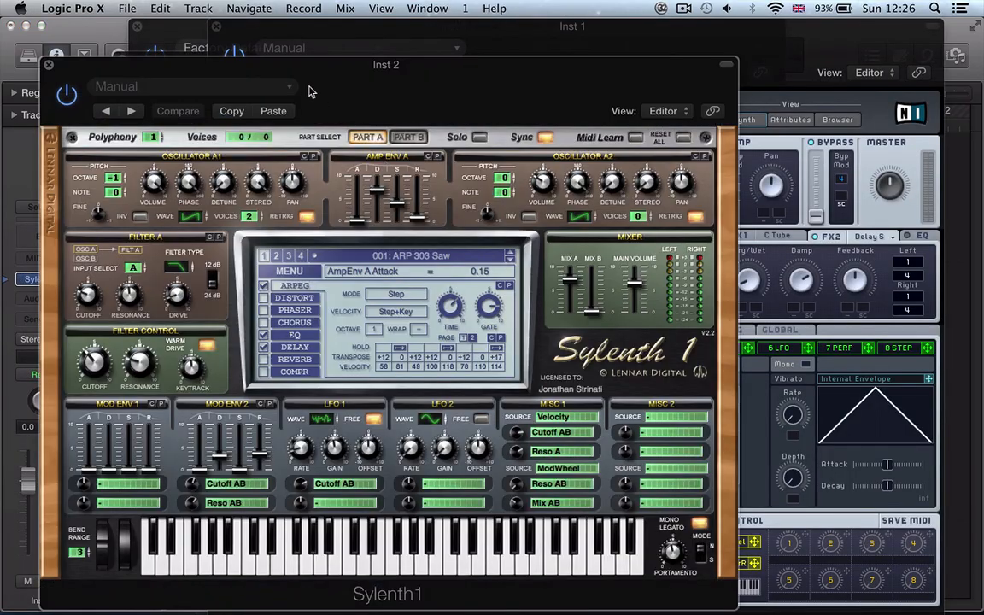
drag(323, 72, 383, 70)
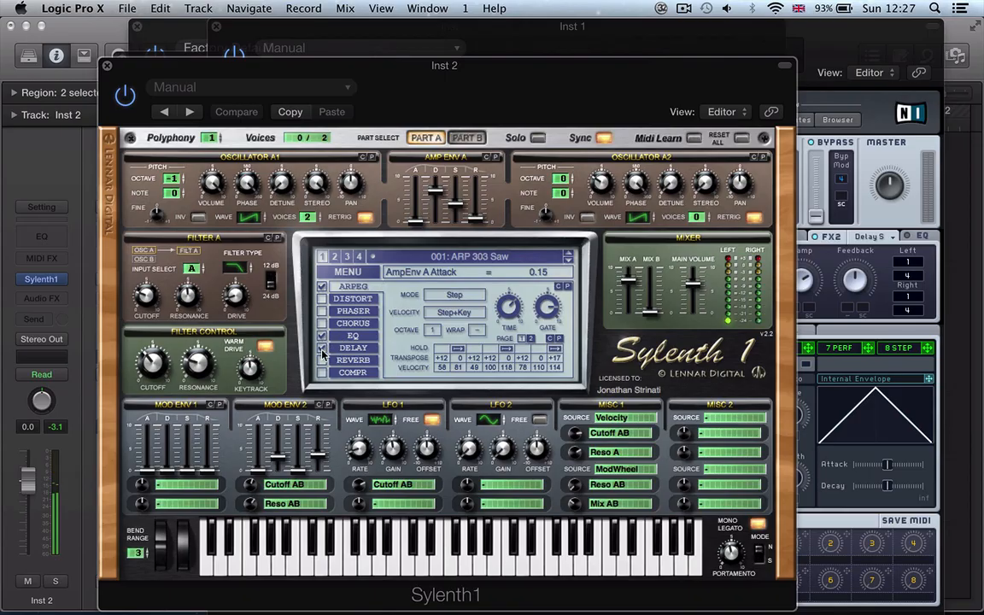
Step: Audition the ARP 303 Saw preset with its delay off and on, and inspect the delay settings and Part B
click(321, 348)
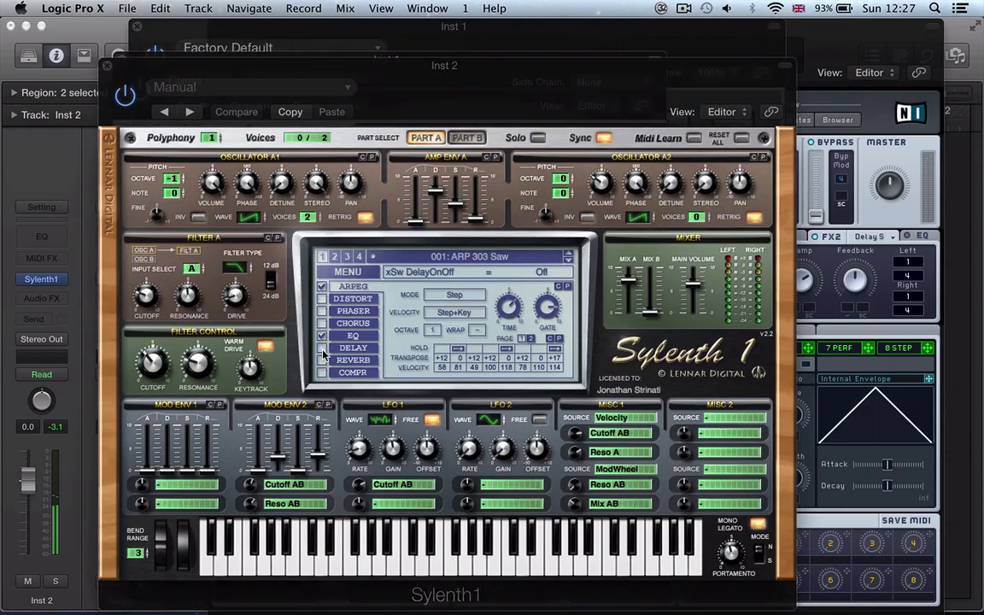
click(322, 347)
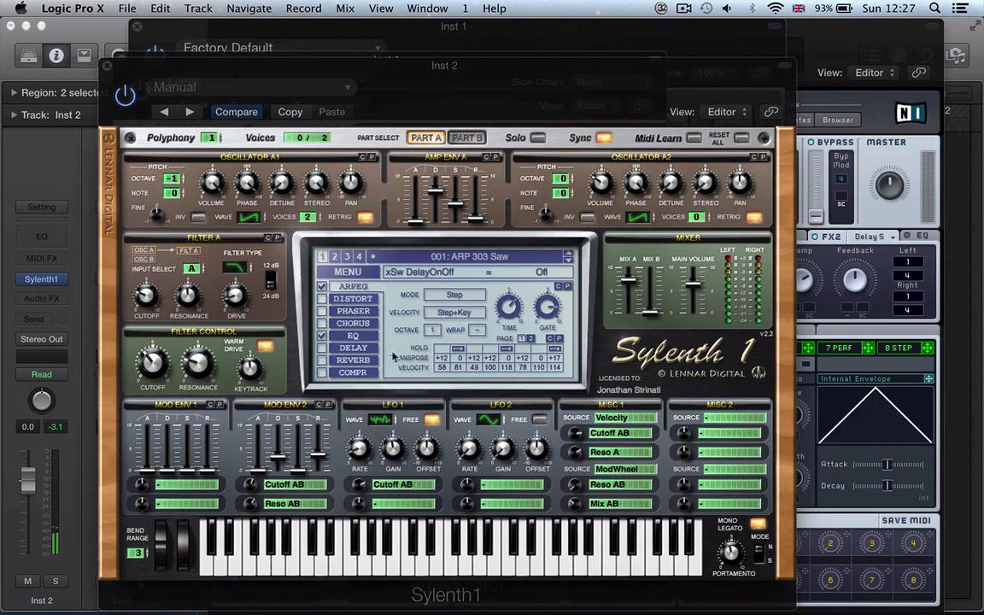
click(350, 348)
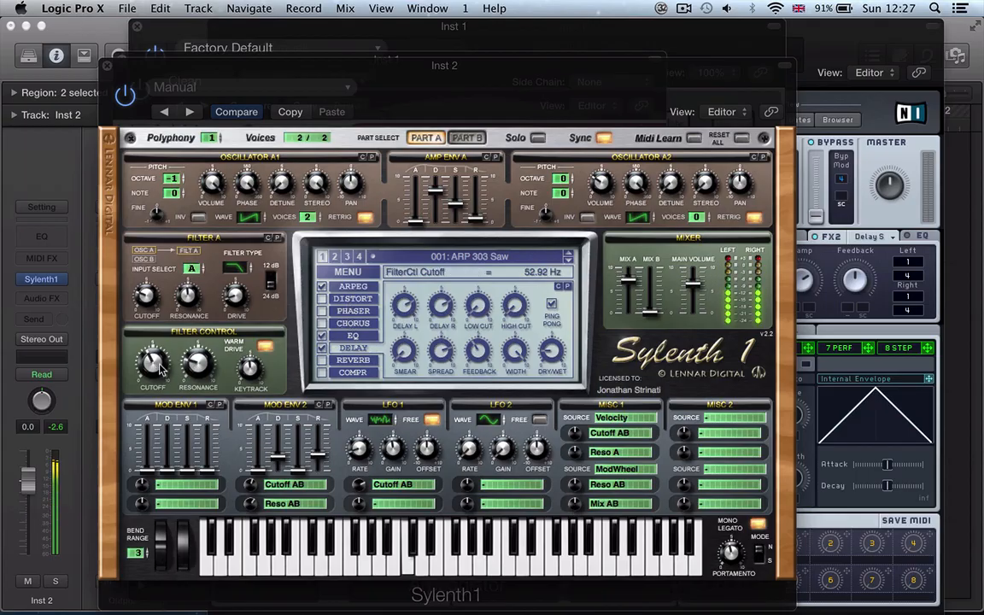
click(467, 138)
click(427, 138)
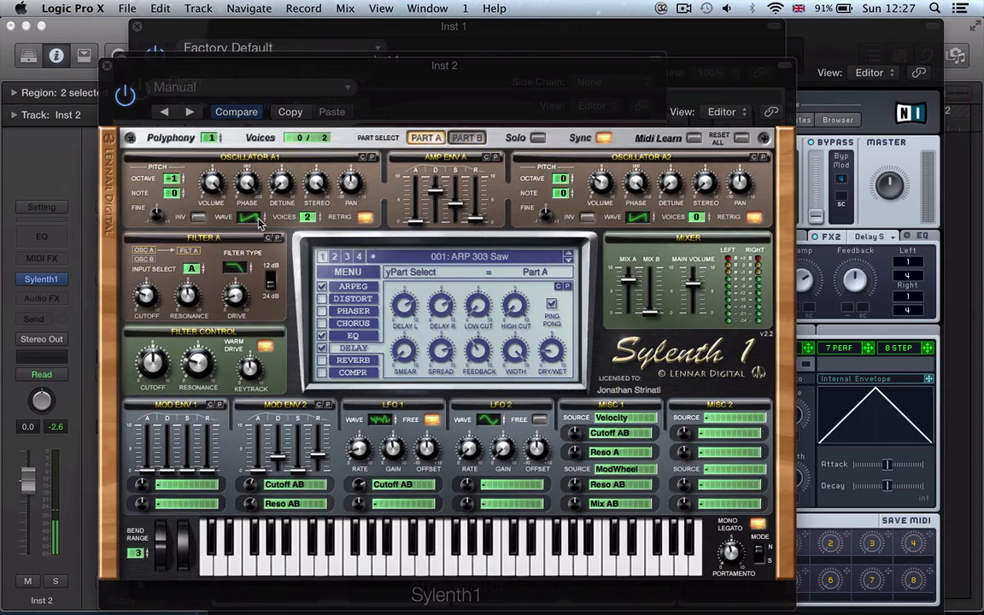
Step: Try oscillator A1 as Pulse, return it to saw with 1 voice, and adjust the filter control resonance to 2.32
drag(264, 216, 268, 203)
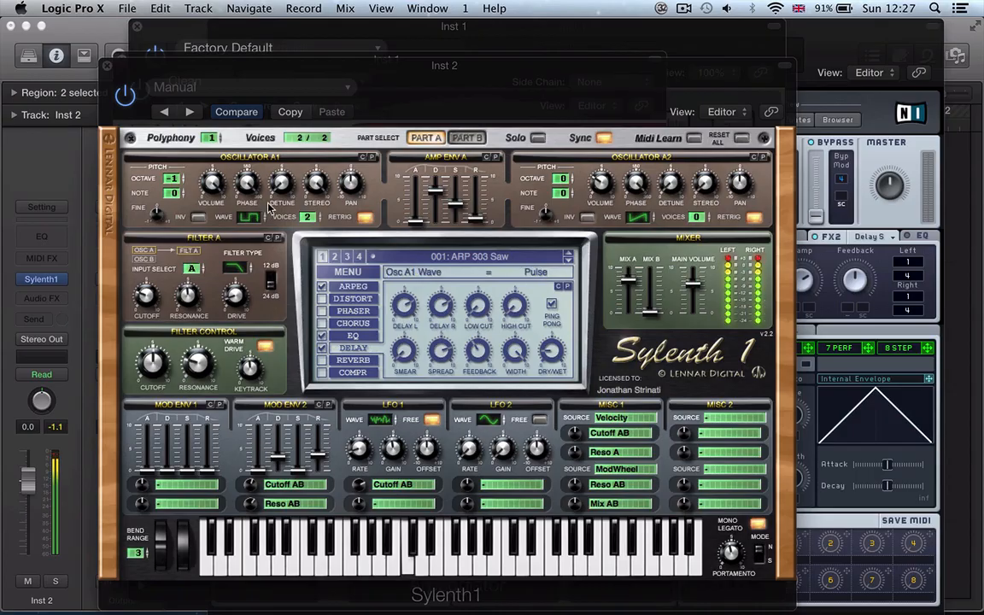
drag(253, 225, 253, 241)
click(312, 219)
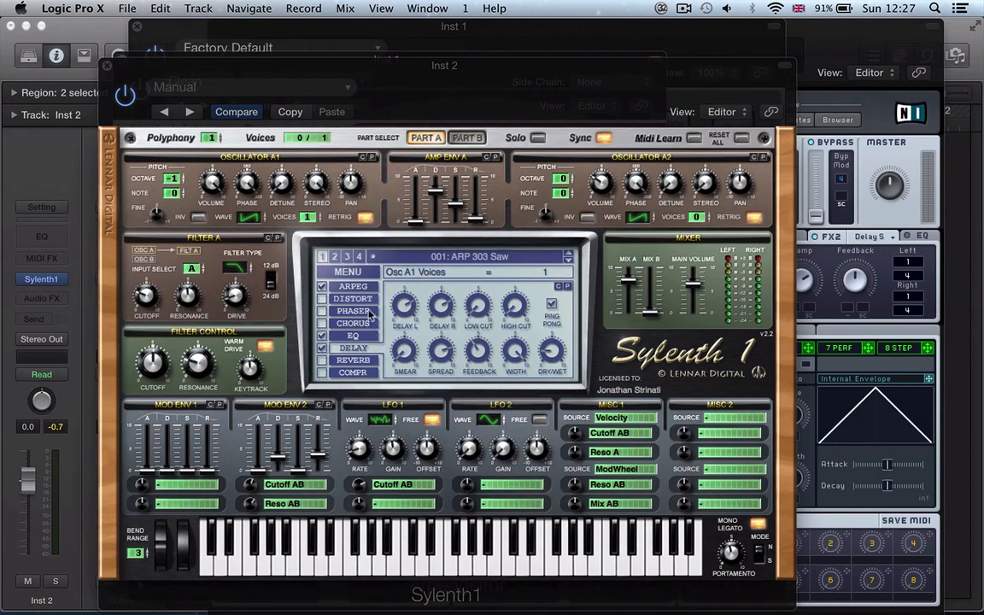
click(198, 365)
Step: Bring up Sylenth1's arpeggiator settings, switch off the hold on every step and adjust the gate
click(353, 286)
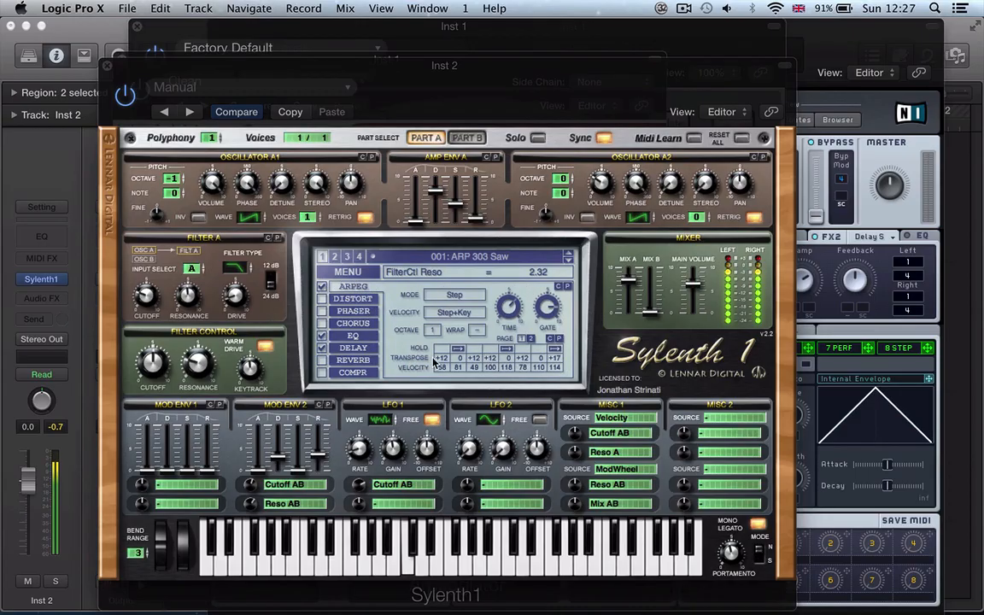
click(463, 349)
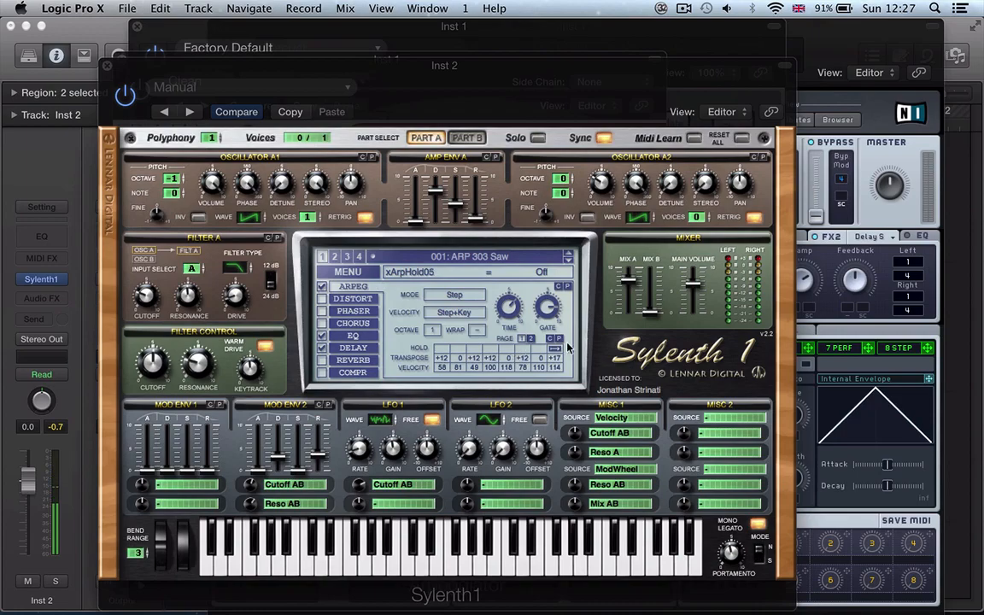
drag(544, 299, 540, 314)
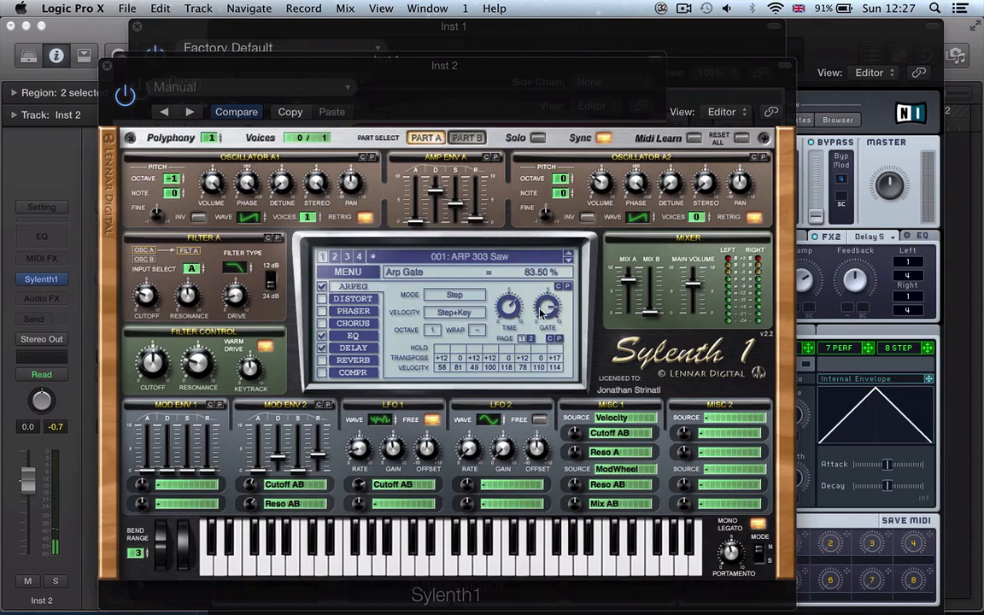
Step: Set all the arpeggiator step velocities to 100 and all the step transpositions to 0
drag(552, 368, 544, 368)
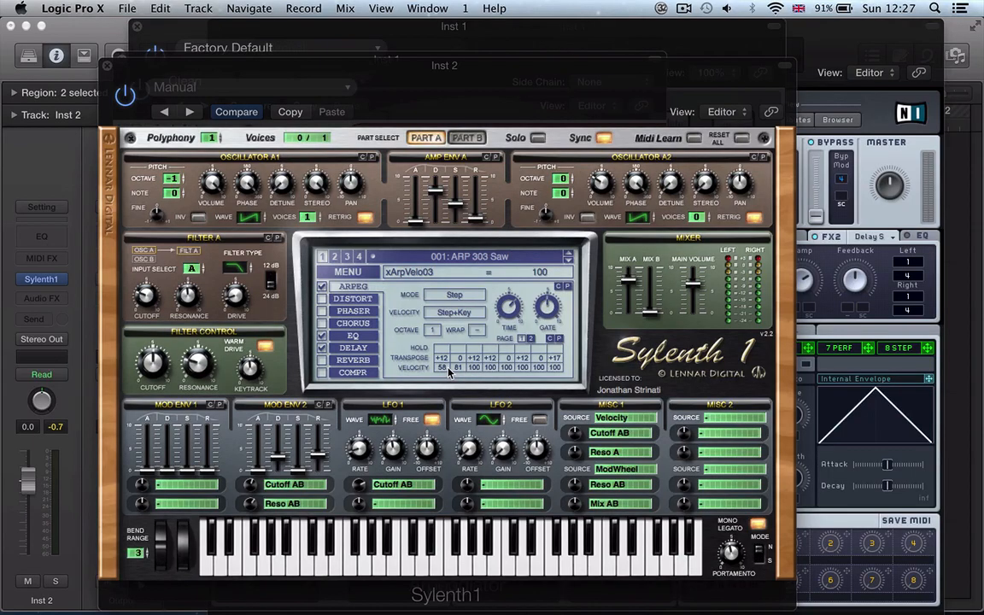
drag(438, 362, 445, 361)
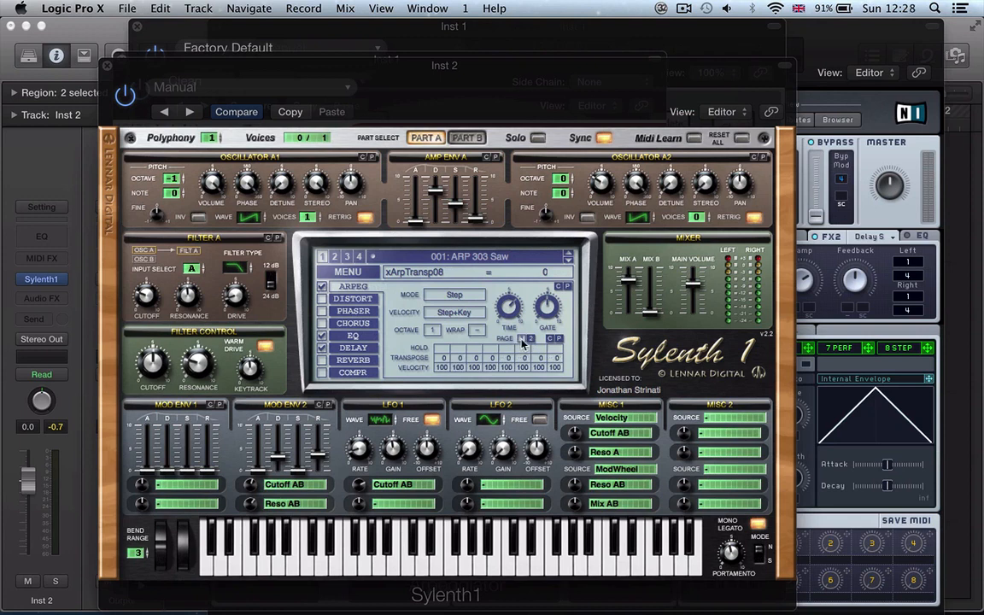
click(560, 340)
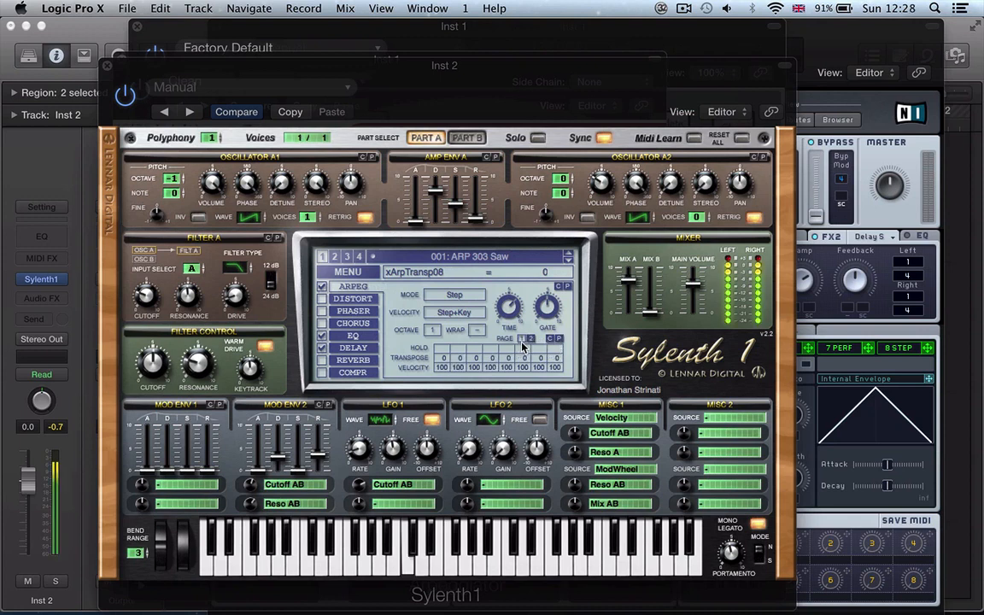
Step: Set the arpeggiator's velocity source to Key and its mode to Up
click(450, 315)
click(446, 320)
click(456, 297)
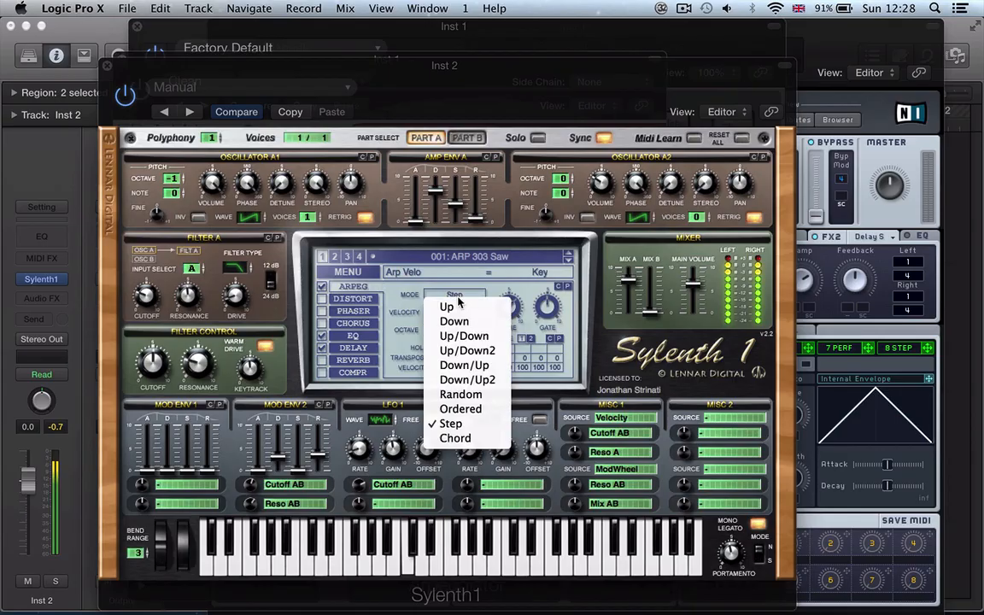
click(411, 319)
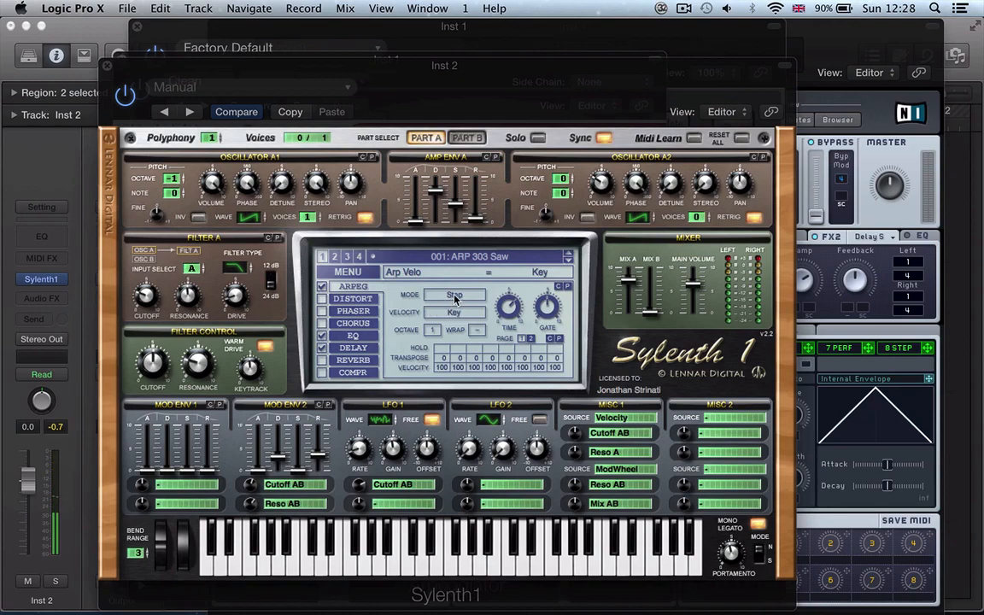
click(455, 297)
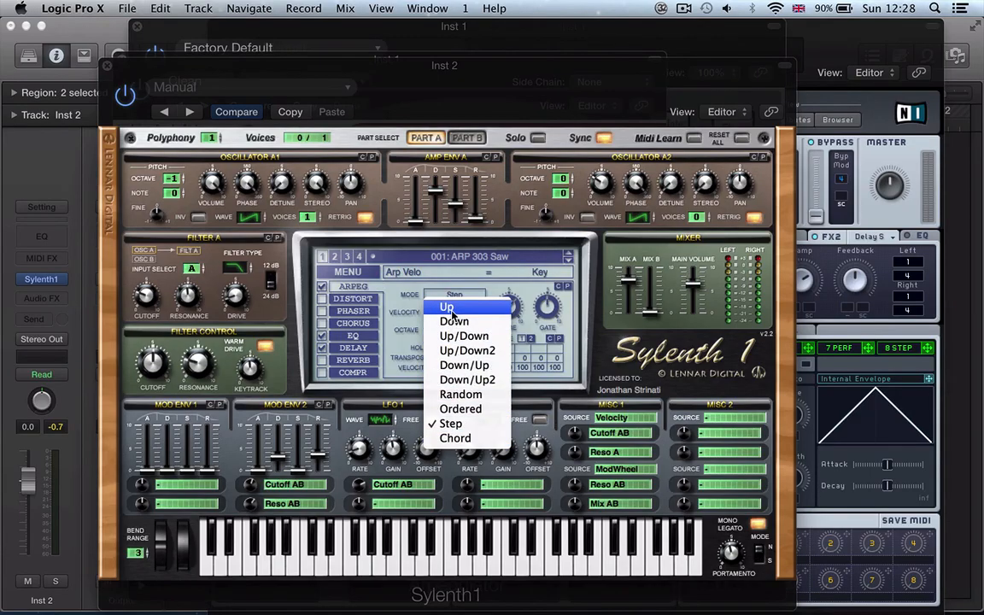
click(451, 310)
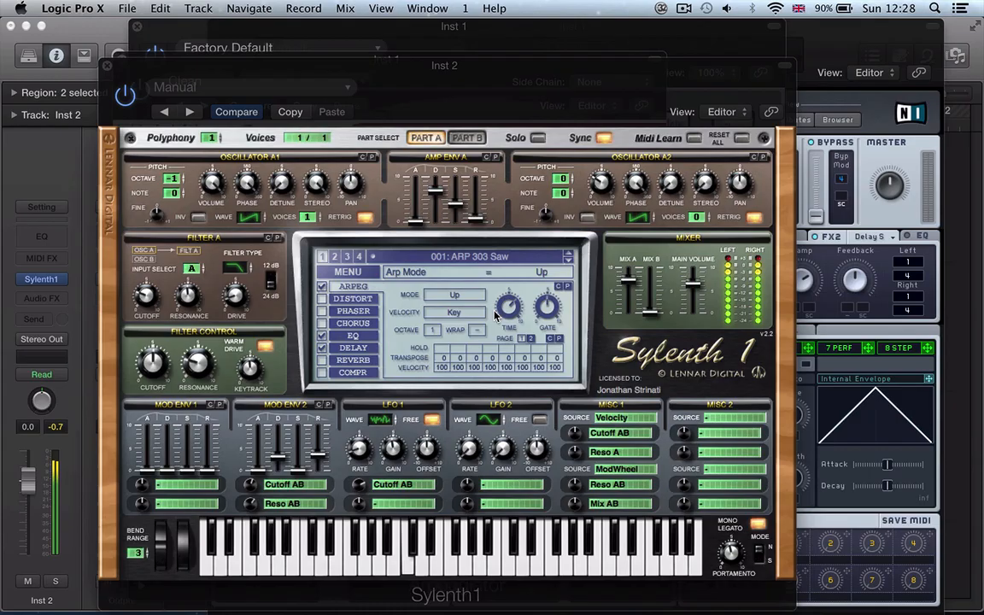
Step: Hide the plug-in windows, copy the first Inst 1 region onto the Inst 2 track and set the cycle range to bars 1 to 5
key(v)
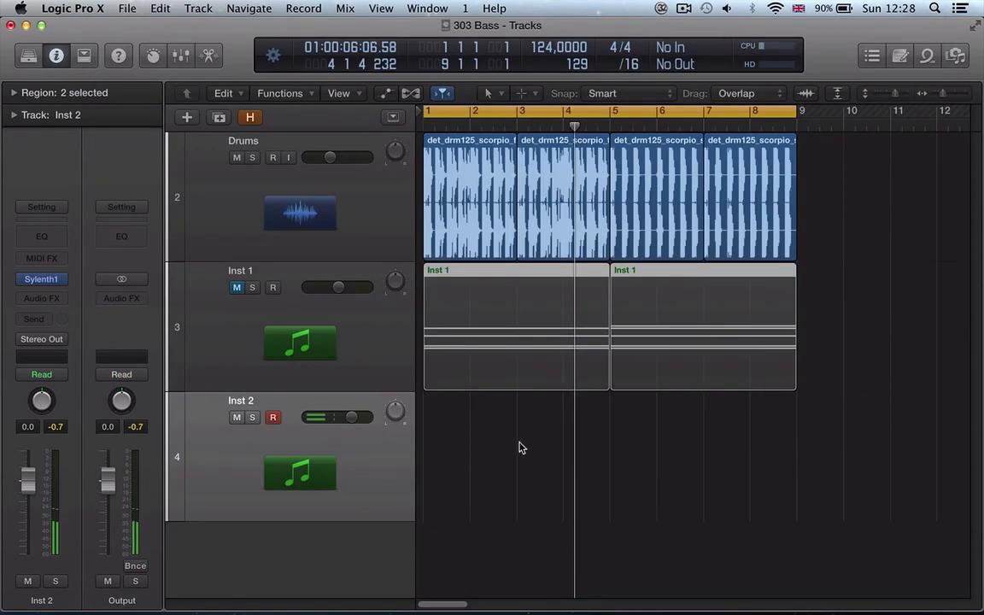
click(500, 371)
drag(500, 371, 500, 436)
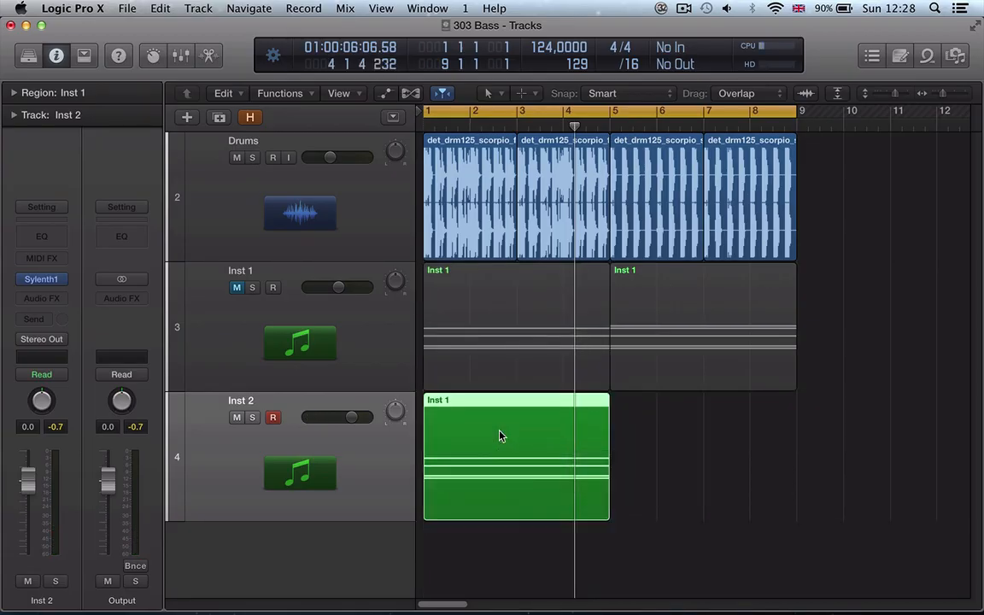
click(500, 436)
key(super+u)
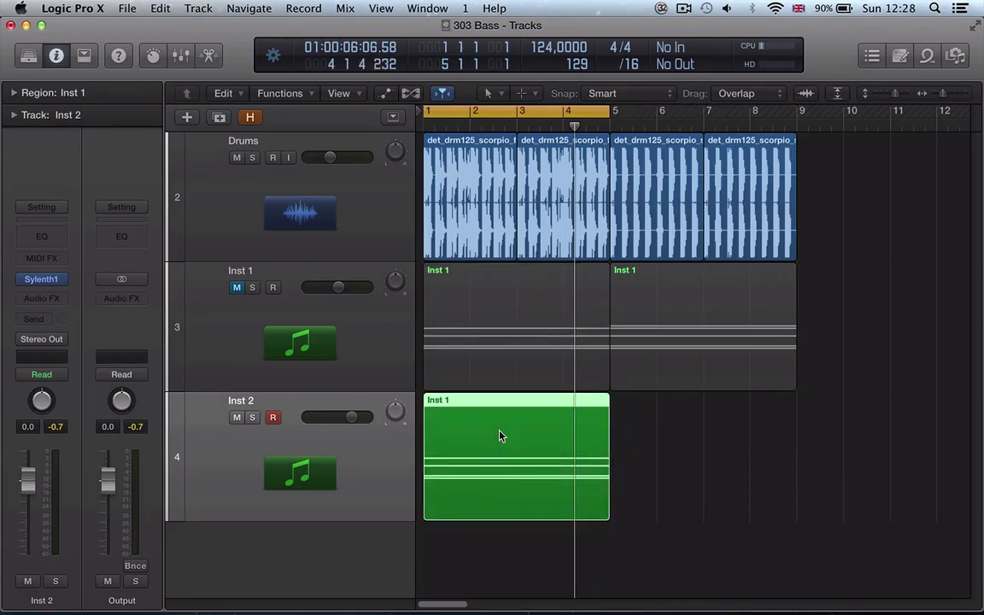
Step: Start playback, show the plug-in windows and choose Key in the arpeggiator's velocity options
key(space)
key(v)
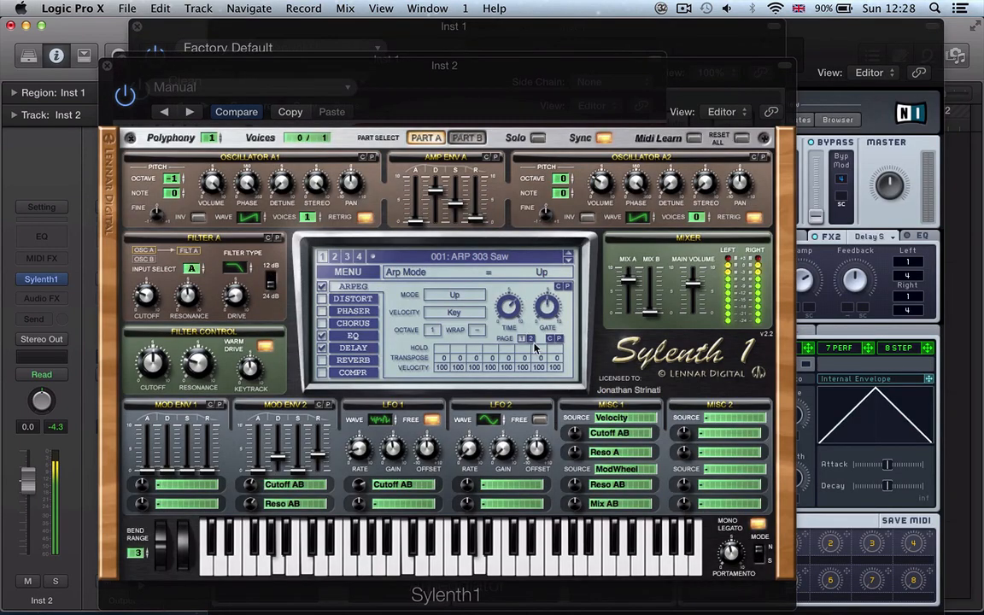
click(450, 314)
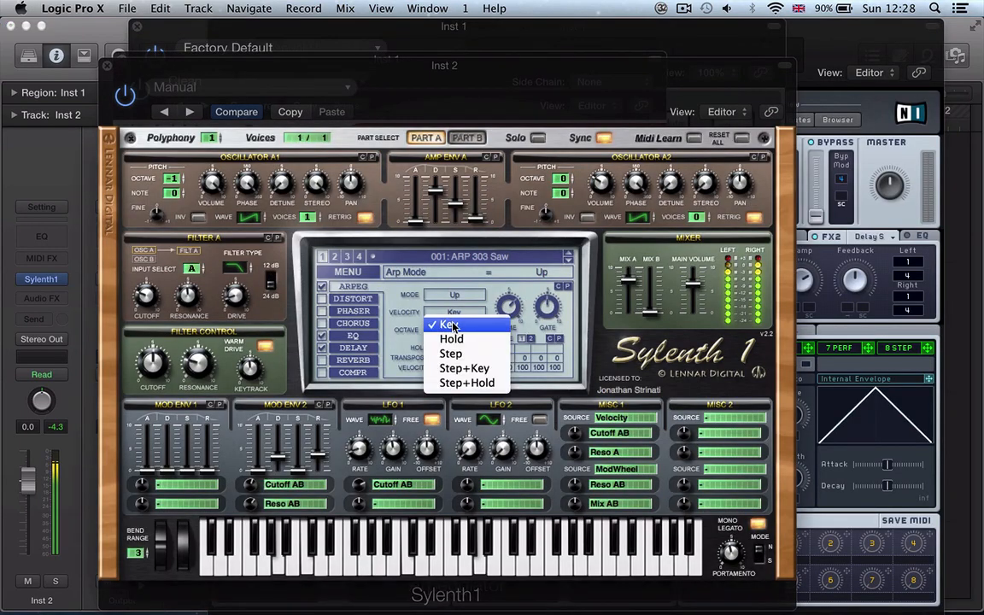
click(452, 326)
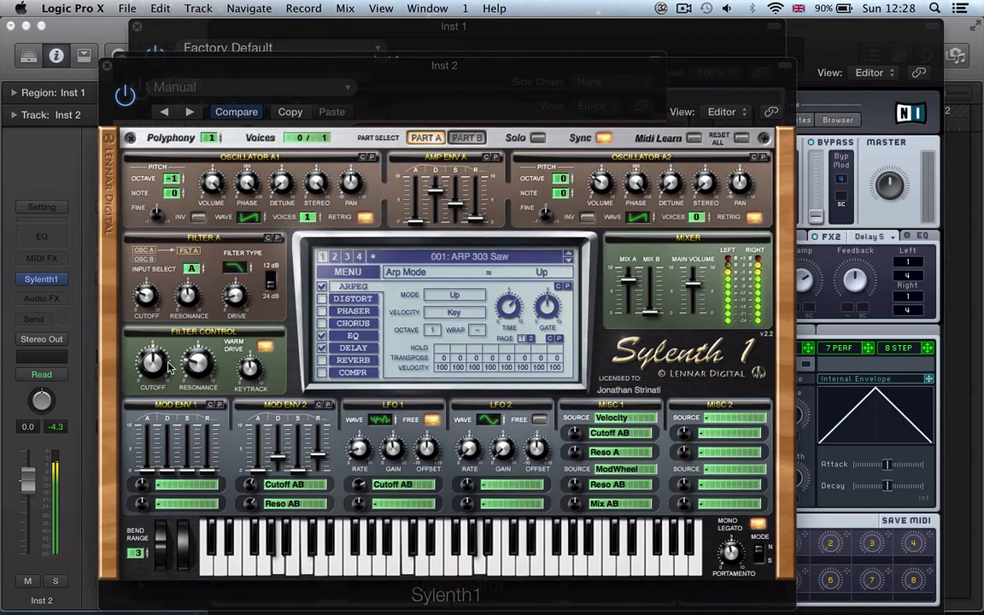
Step: Adjust Sylenth1's filter control cutoff and resonance during playback and lower oscillator A1's octave to -2
click(202, 353)
drag(203, 348, 202, 315)
drag(156, 357, 195, 375)
drag(171, 179, 174, 190)
drag(195, 362, 154, 348)
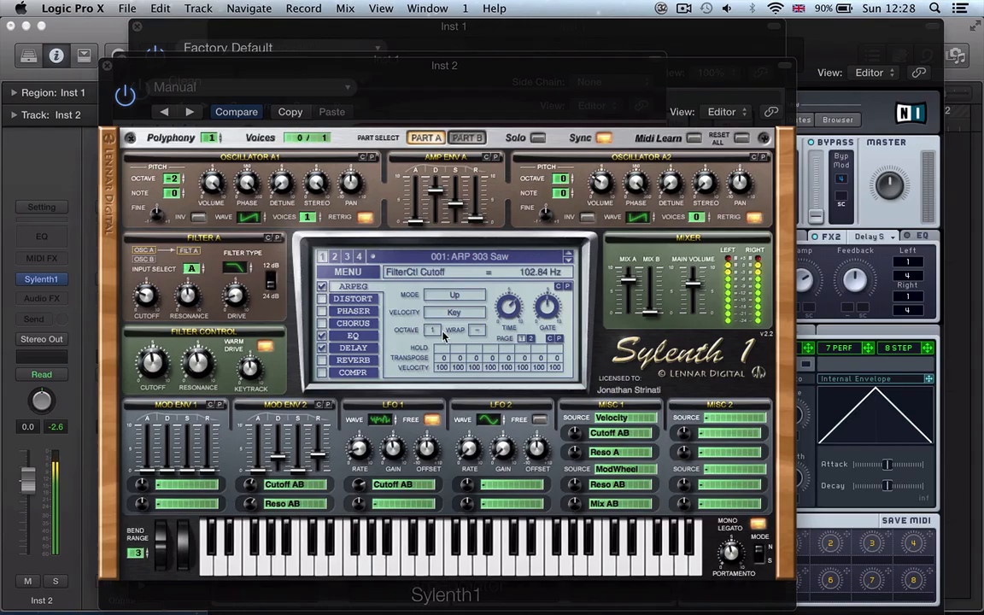
Step: Set the arpeggiator's octave range to 2 and adjust the Mod Env 2 amount applied to Cutoff AB
click(432, 328)
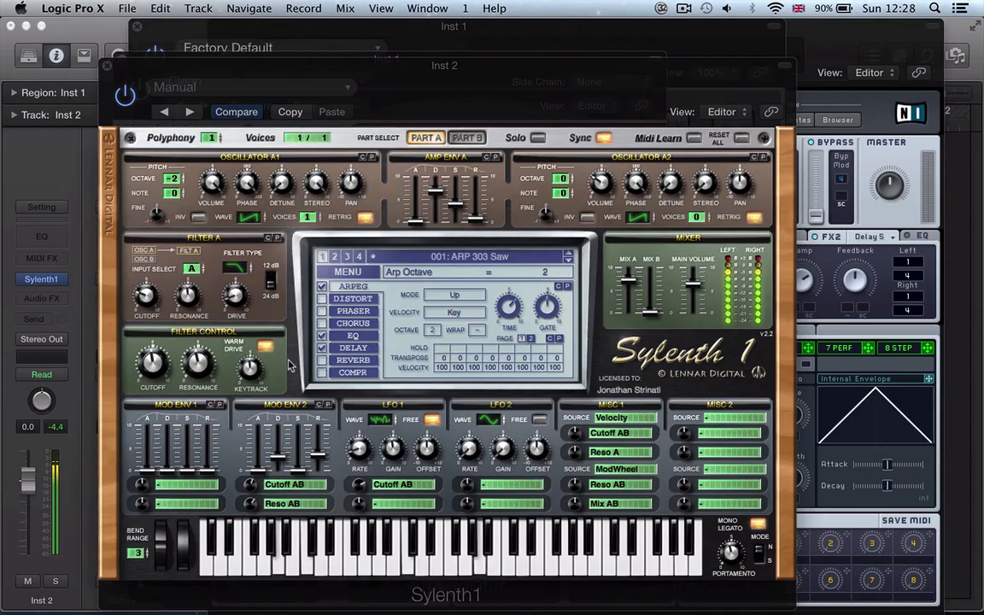
click(253, 490)
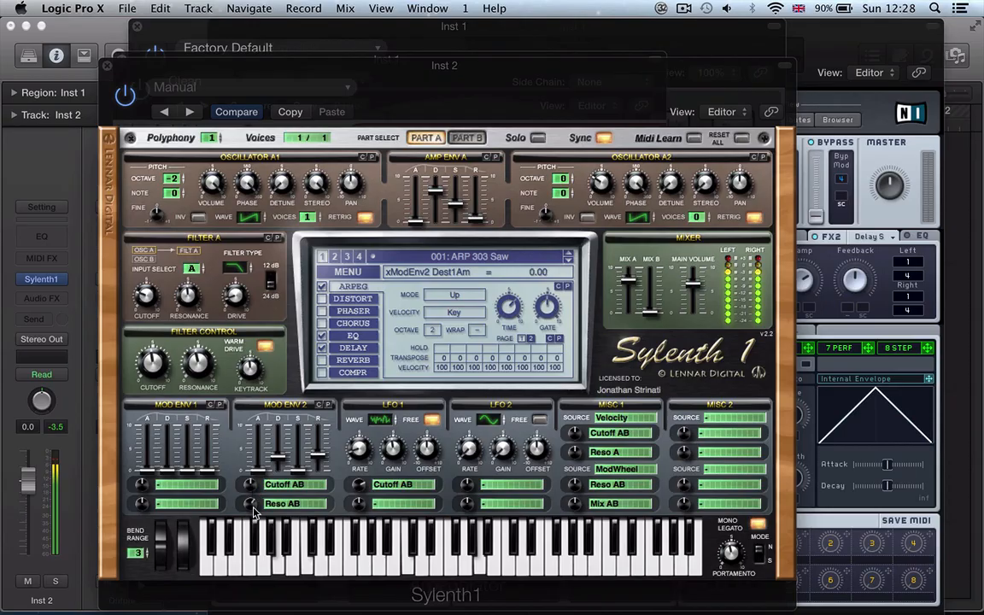
drag(250, 487, 253, 464)
Step: Lower the filter control cutoff to 13.36 Hz, reduce Mod Env 2's release, and tweak the filter control resonance and cutoff again
mouse_move(154, 363)
mouse_down()
mouse_move(147, 354)
mouse_move(150, 377)
mouse_up()
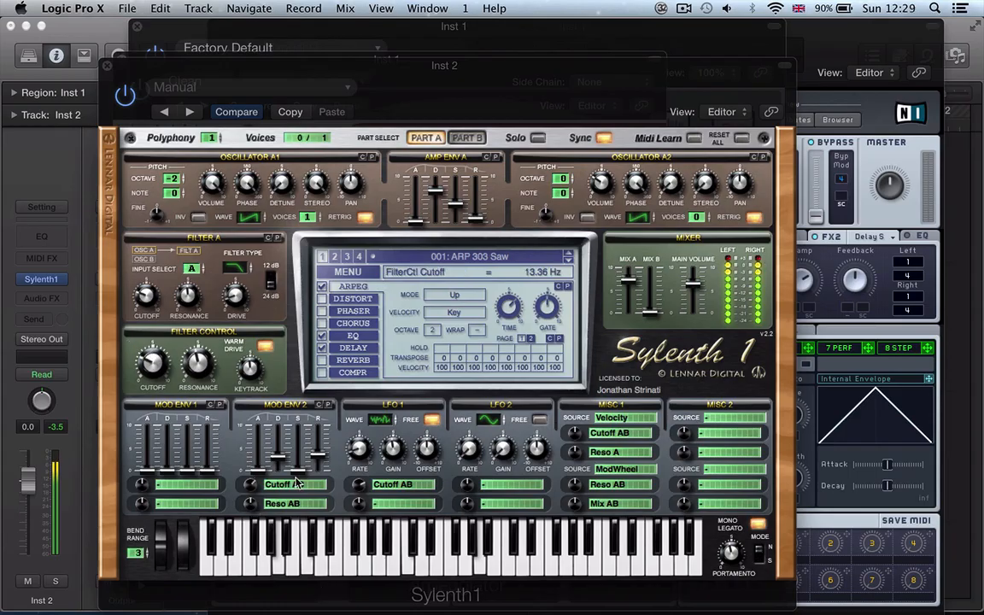
drag(314, 462, 316, 476)
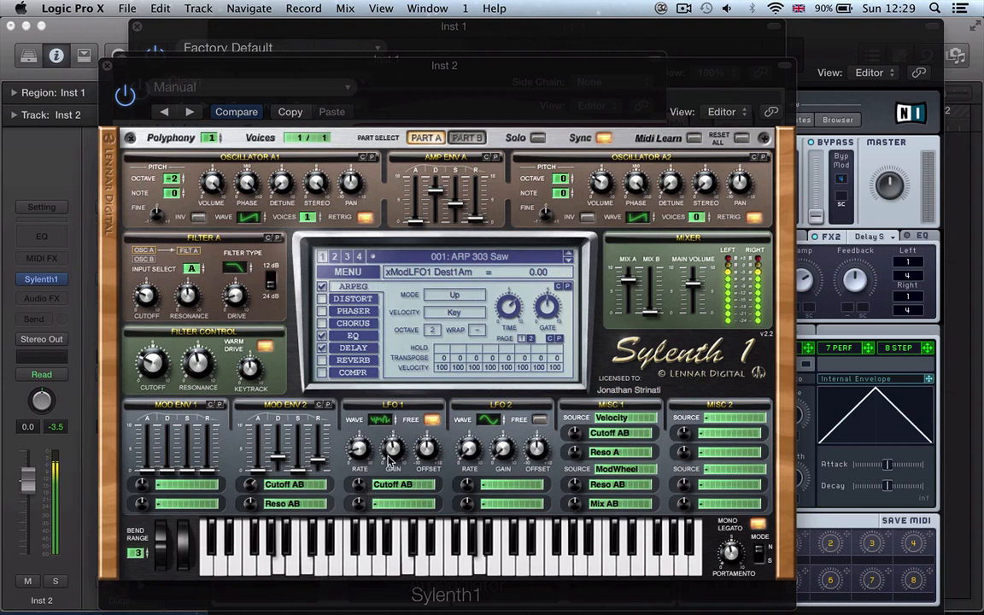
drag(198, 374, 154, 361)
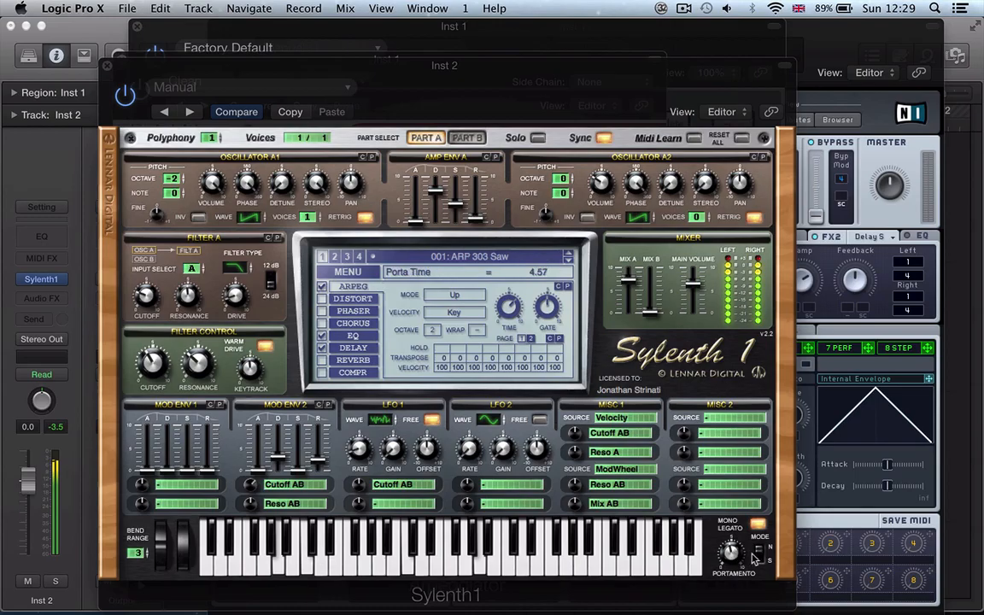
Step: Adjust the portamento time, set the filter control cutoff to 63.98 Hz, and stop playback
drag(740, 543, 740, 518)
mouse_move(152, 363)
mouse_down()
mouse_move(159, 327)
mouse_move(160, 369)
mouse_up()
key(space)
Step: Cycle the second region on the Inst 2 track, bars 5 to 9, and start playback
key(v)
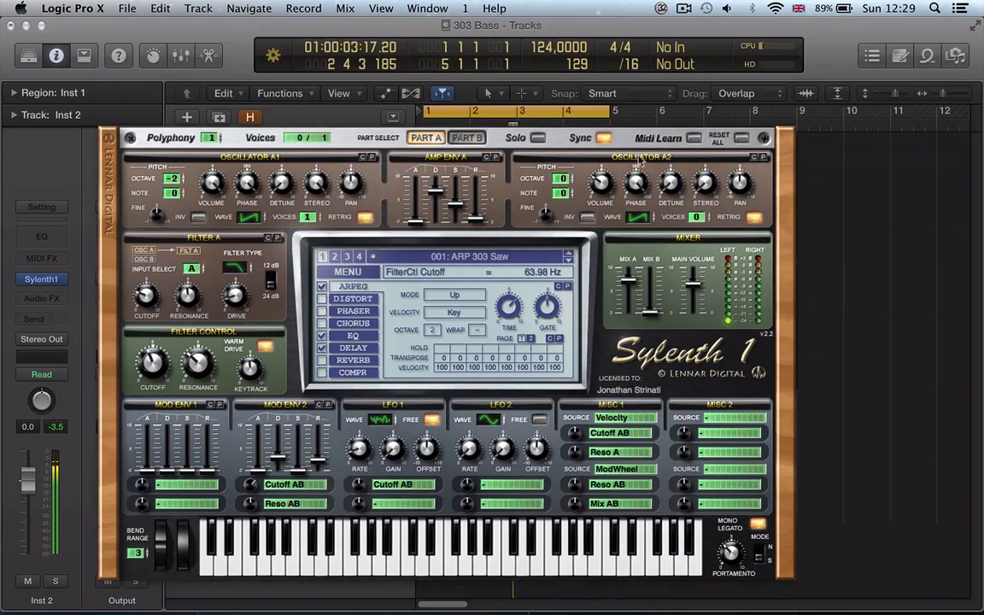
drag(709, 340, 714, 437)
click(740, 464)
key(u)
key(space)
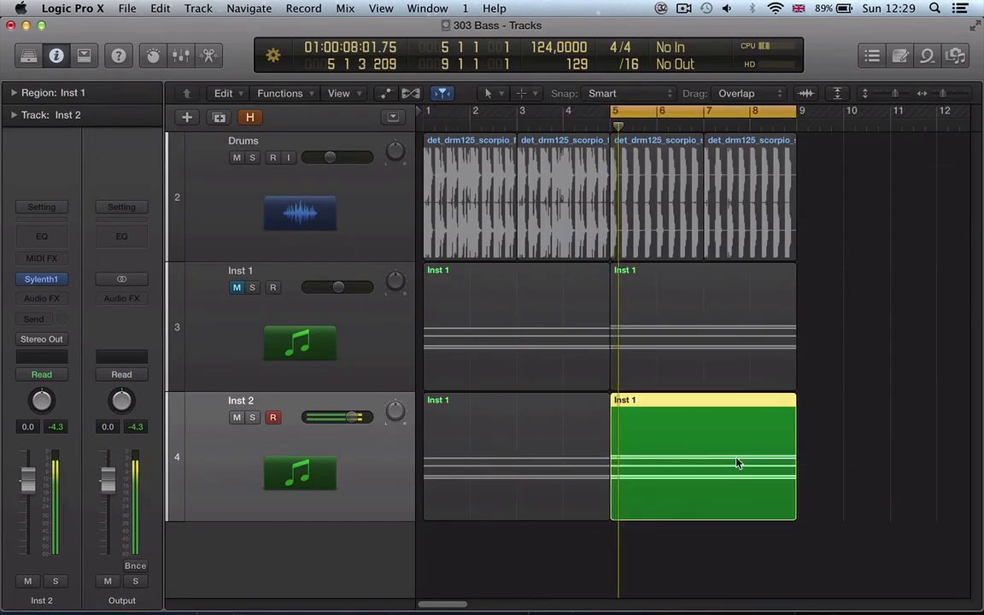
Step: Check the arpeggiator's time and gate settings in Sylenth1 and lower the filter control cutoff to 16.15 Hz
key(v)
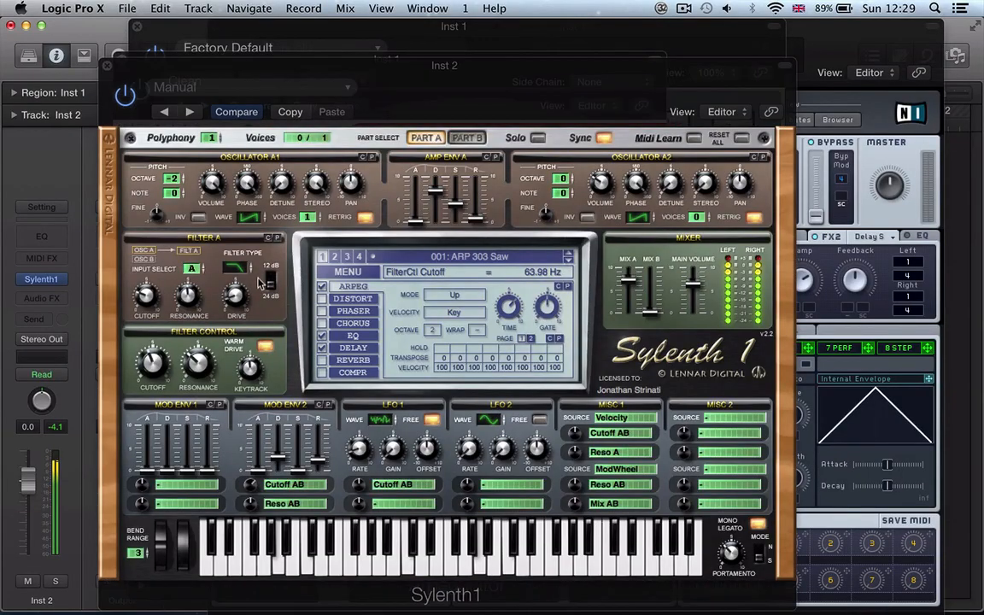
click(505, 303)
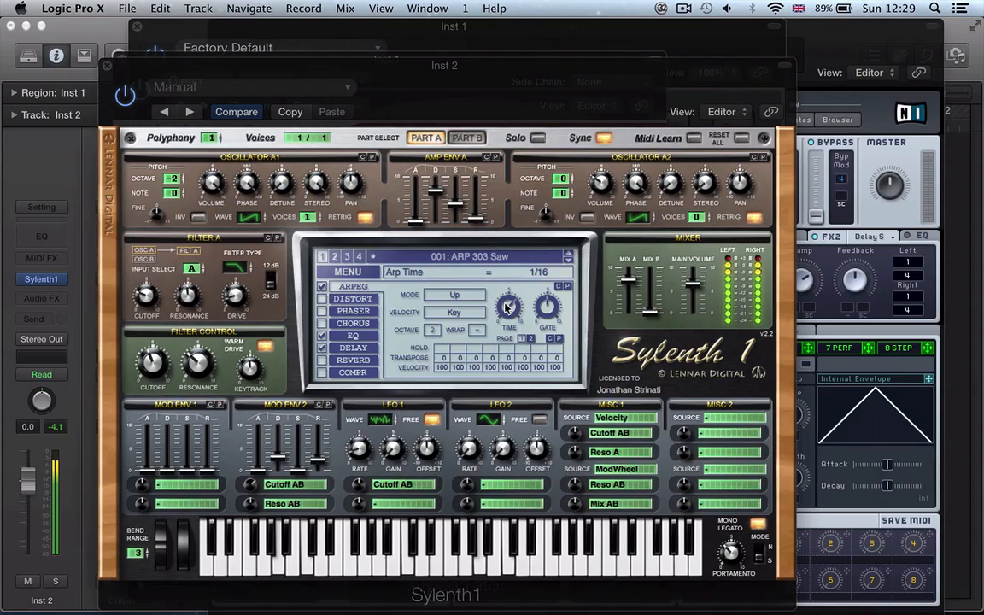
click(552, 306)
drag(162, 363, 177, 406)
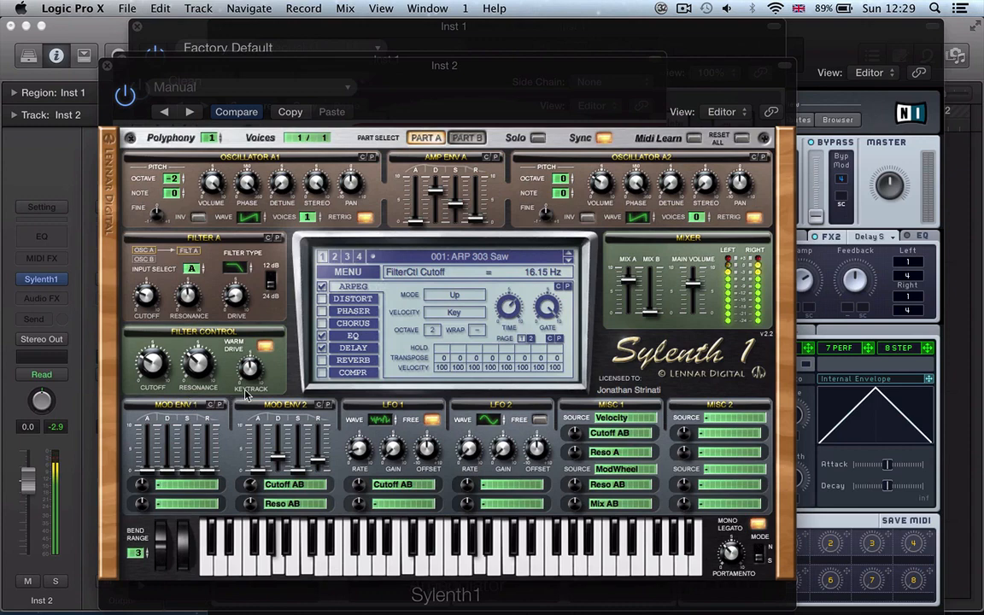
Step: Copy the FF Saturn effect from the Inst 1 channel strip to the Inst 2 channel strip in the mixer
key(v)
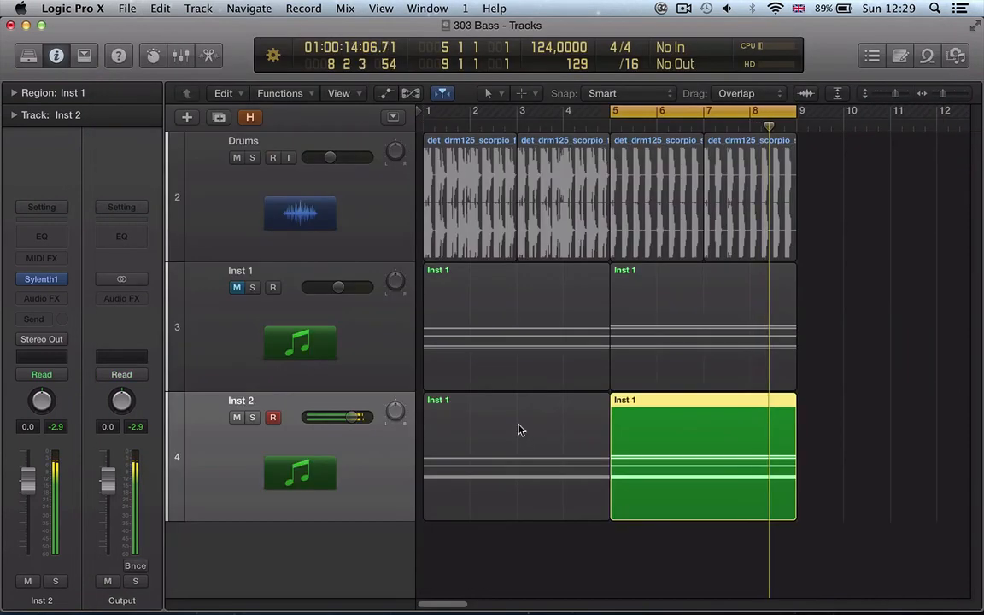
key(x)
scroll(309, 466, up, 5)
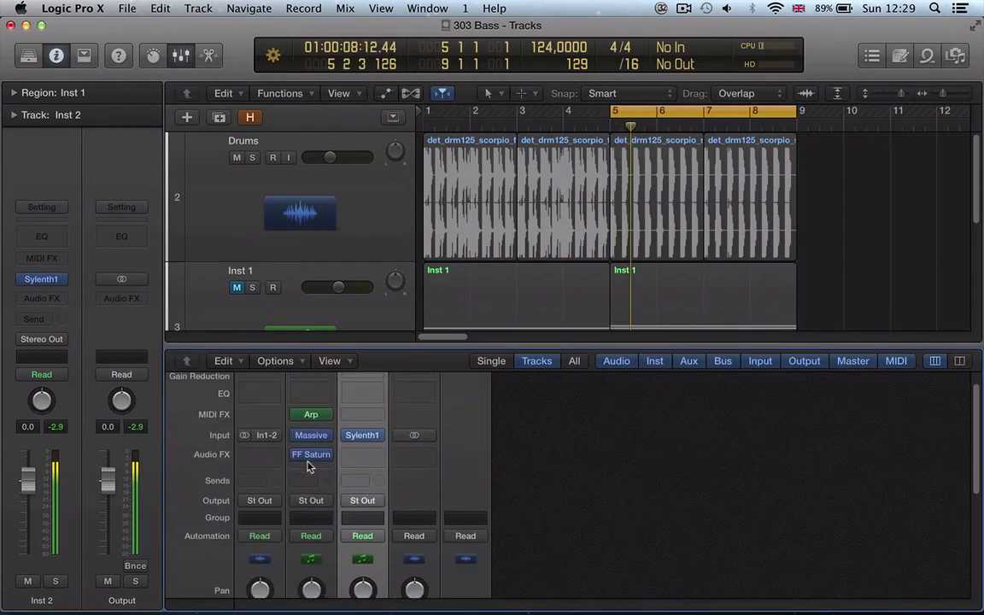
drag(312, 464, 360, 466)
Step: Raise FF Saturn's Band 1 Drive on Inst 2 to 48.14 % and hide the plug-in windows
click(360, 465)
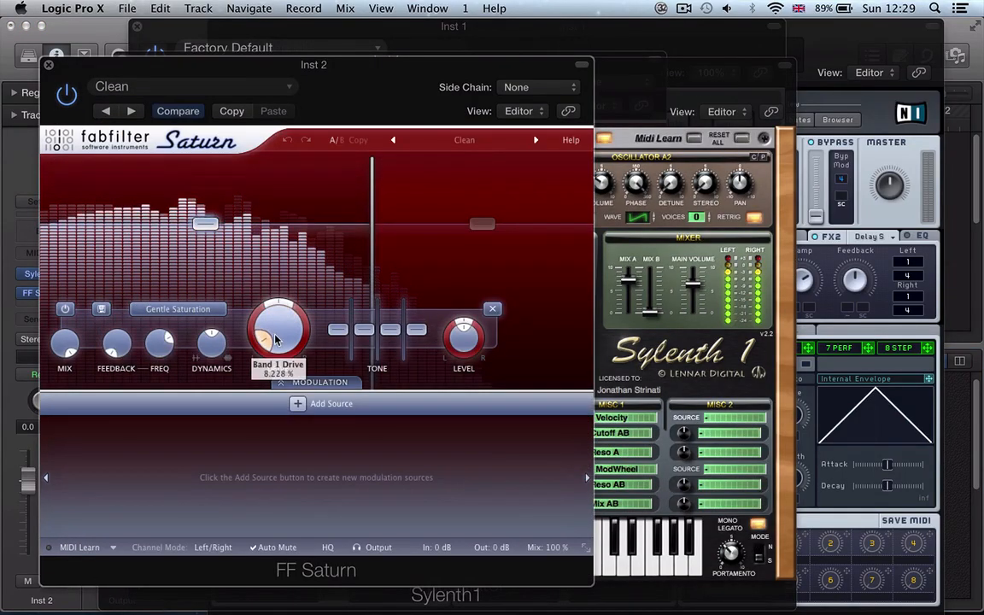
drag(275, 339, 279, 319)
key(v)
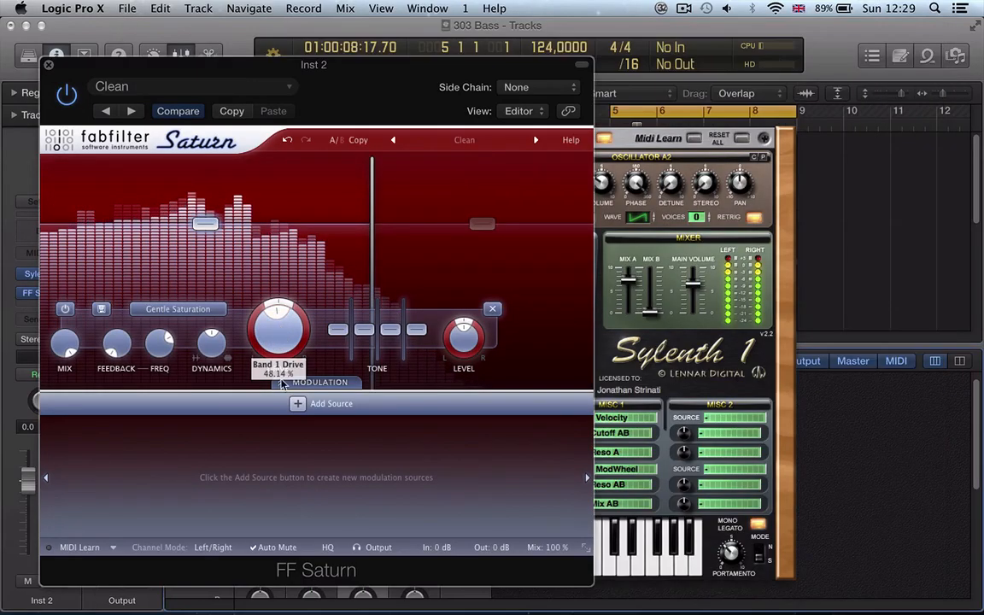
Step: Extend the cycle range to bars 1 to 9 and select all regions on the Drums and Inst 2 tracks
drag(437, 113, 786, 119)
key(x)
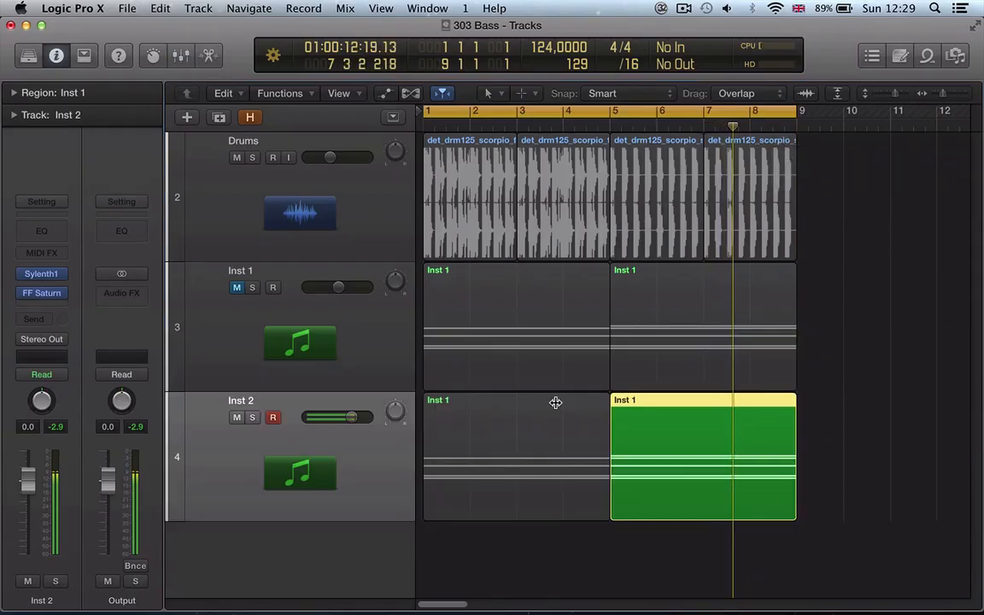
shift+click(555, 411)
drag(861, 219, 512, 211)
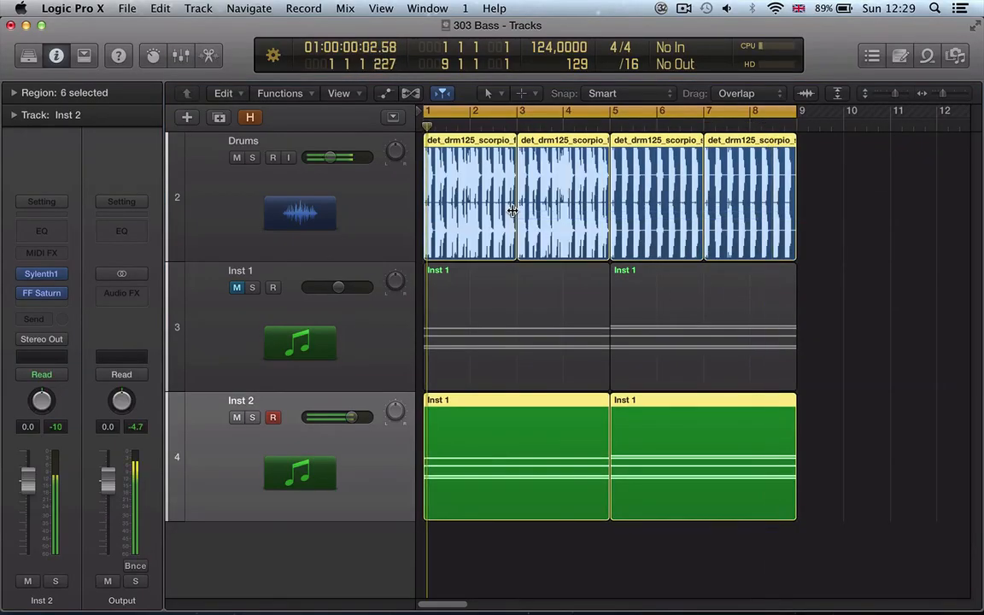
Step: Tweak Sylenth1's filter control cutoff, raise Mod Env 2's attack slightly, and bring the filter control resonance to 3.99
key(v)
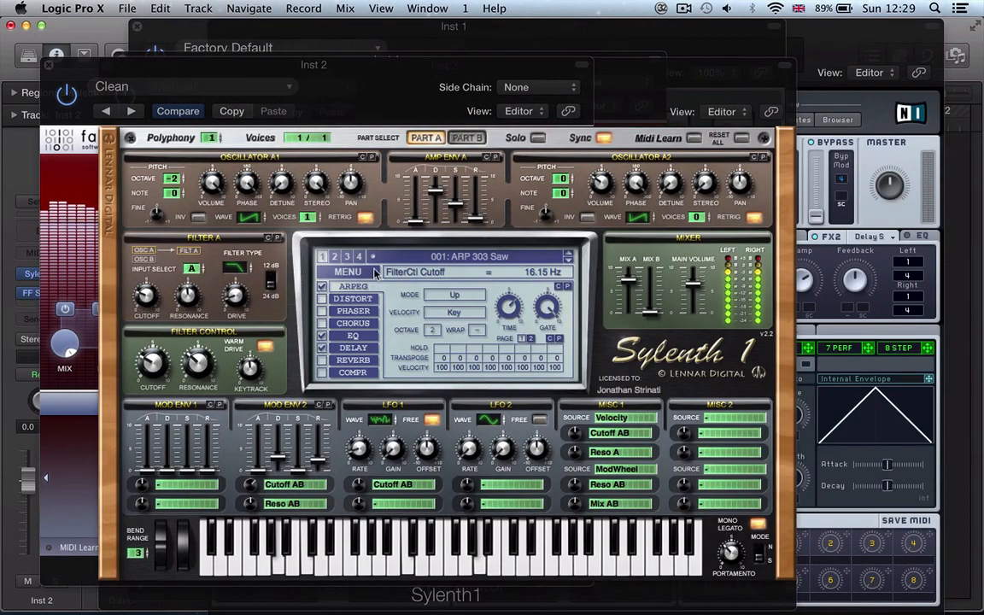
drag(157, 359, 154, 381)
click(259, 460)
drag(259, 459, 264, 463)
drag(199, 369, 200, 405)
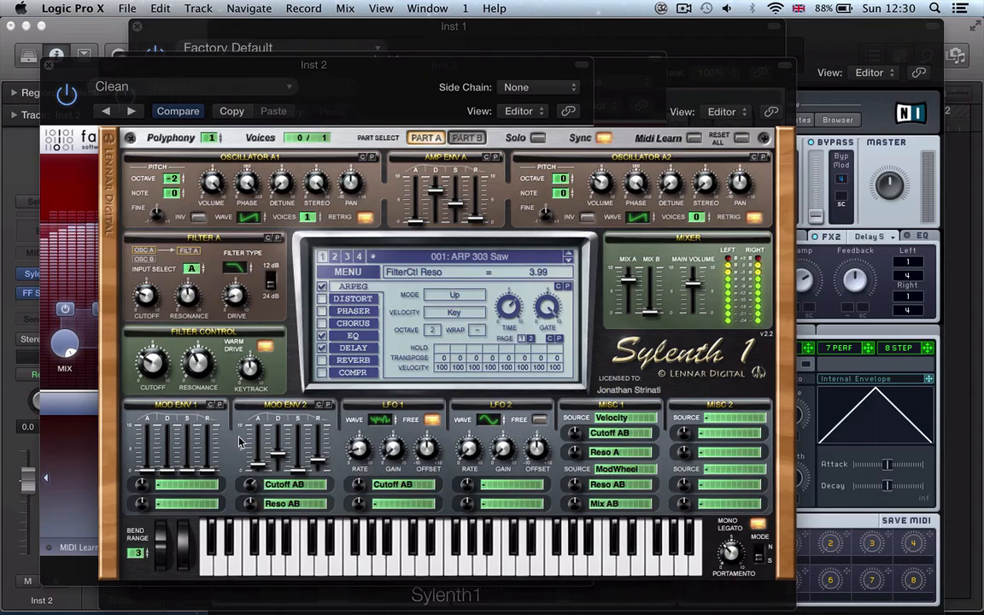